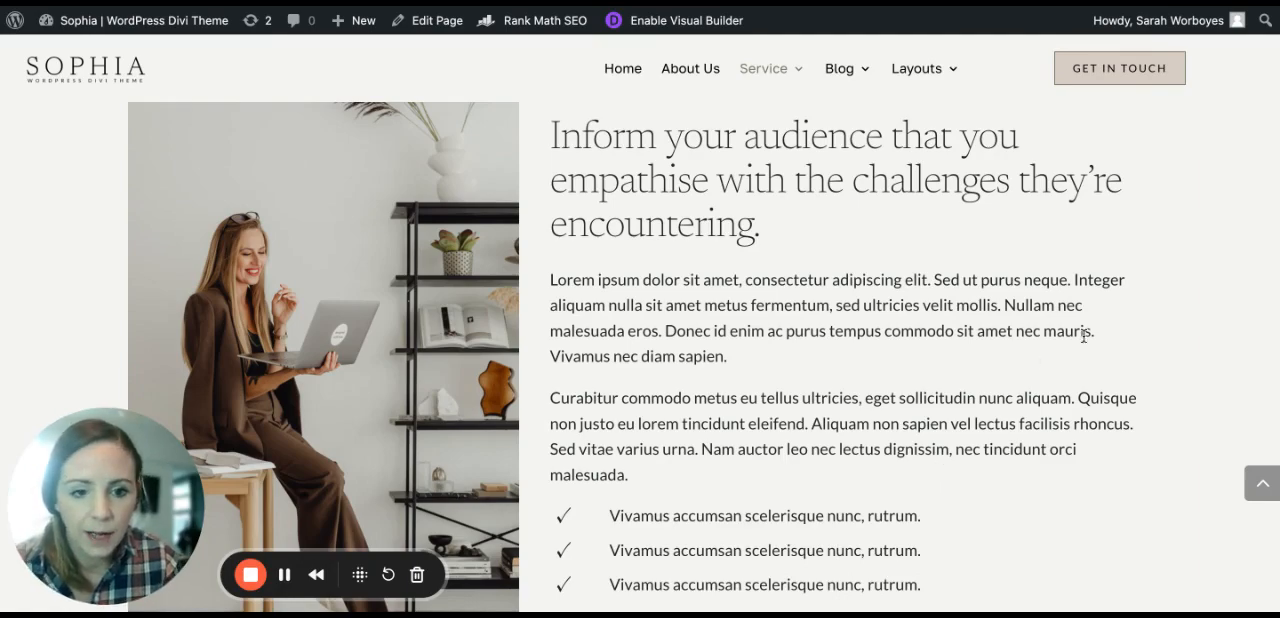
Step: Examine how the image-and-text section of the service page adapts as the browser window is narrowed from desktop to tablet and mobile widths
{"action": "scroll", "coordinate": [1056, 292], "scroll_direction": "down", "scroll_amount": 2}
{"action": "scroll", "coordinate": [1056, 292], "scroll_direction": "up", "scroll_amount": 2}
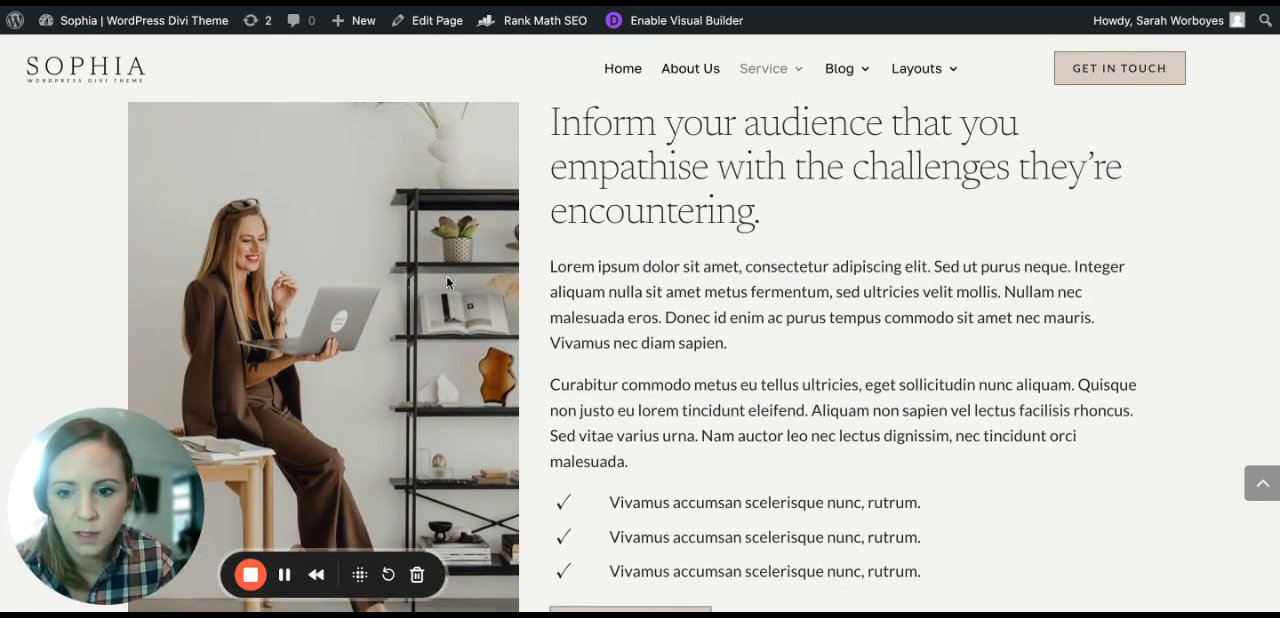
{"action": "scroll", "coordinate": [418, 441], "scroll_direction": "down", "scroll_amount": 2}
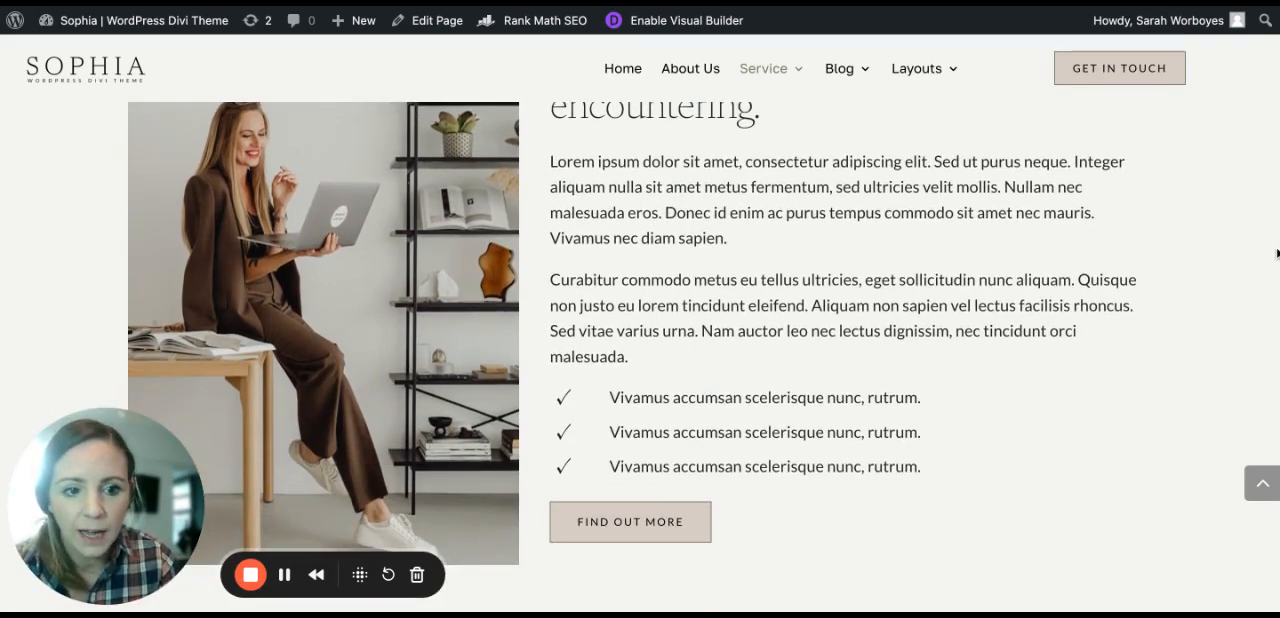
{"action": "left_click_drag", "start_coordinate": [1277, 253], "coordinate": [1088, 252]}
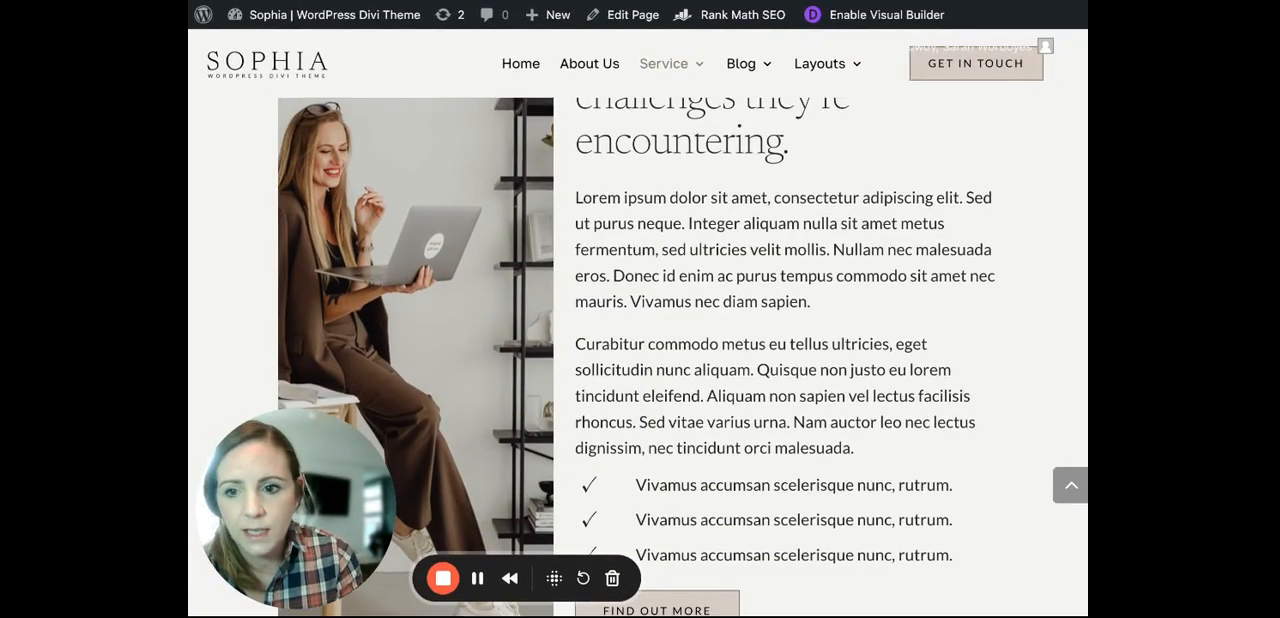
{"action": "left_click_drag", "start_coordinate": [1088, 201], "coordinate": [986, 201]}
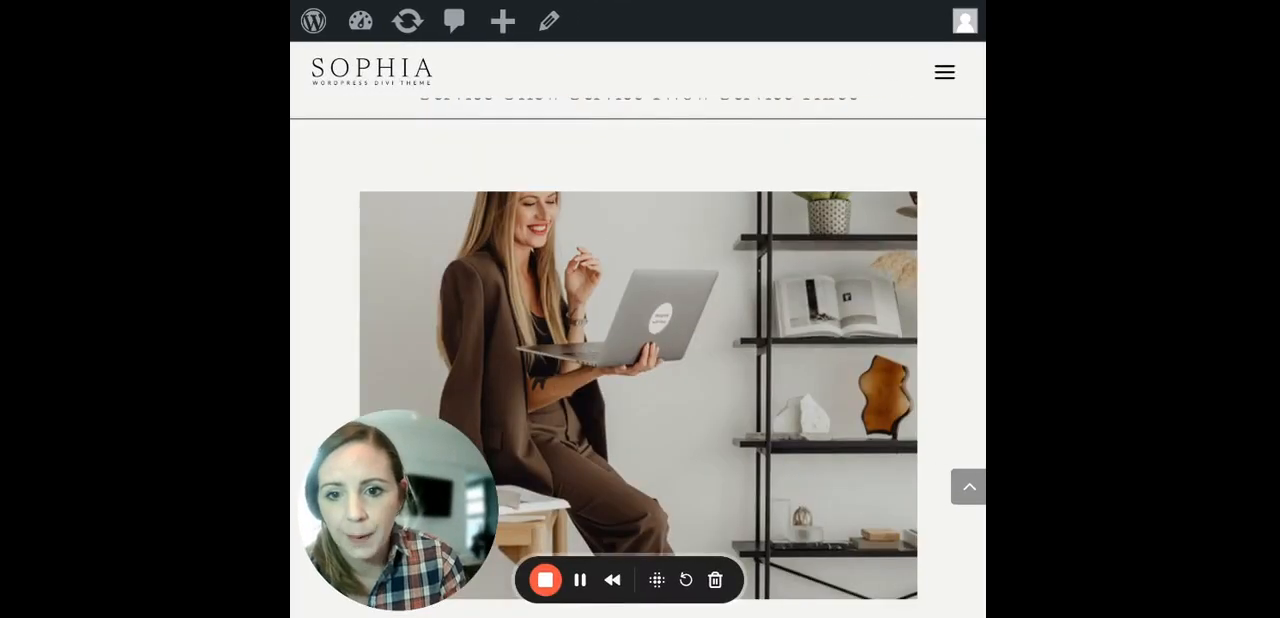
{"action": "scroll", "coordinate": [869, 294], "scroll_direction": "down", "scroll_amount": 1}
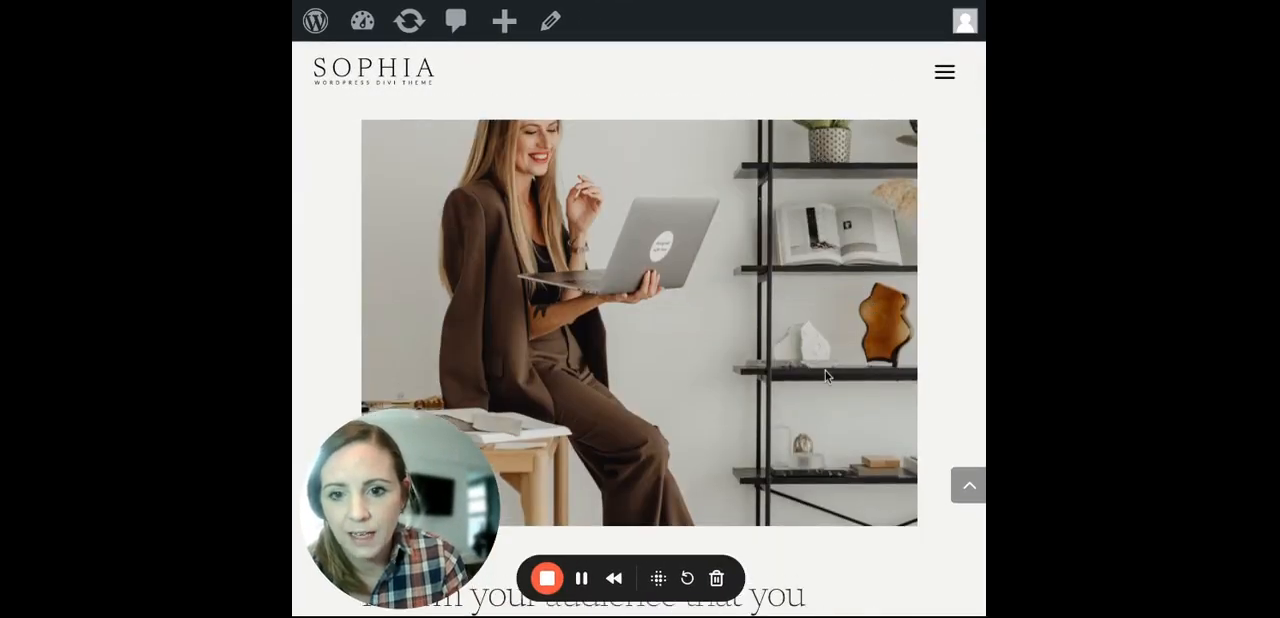
{"action": "left_click_drag", "start_coordinate": [986, 300], "coordinate": [865, 302]}
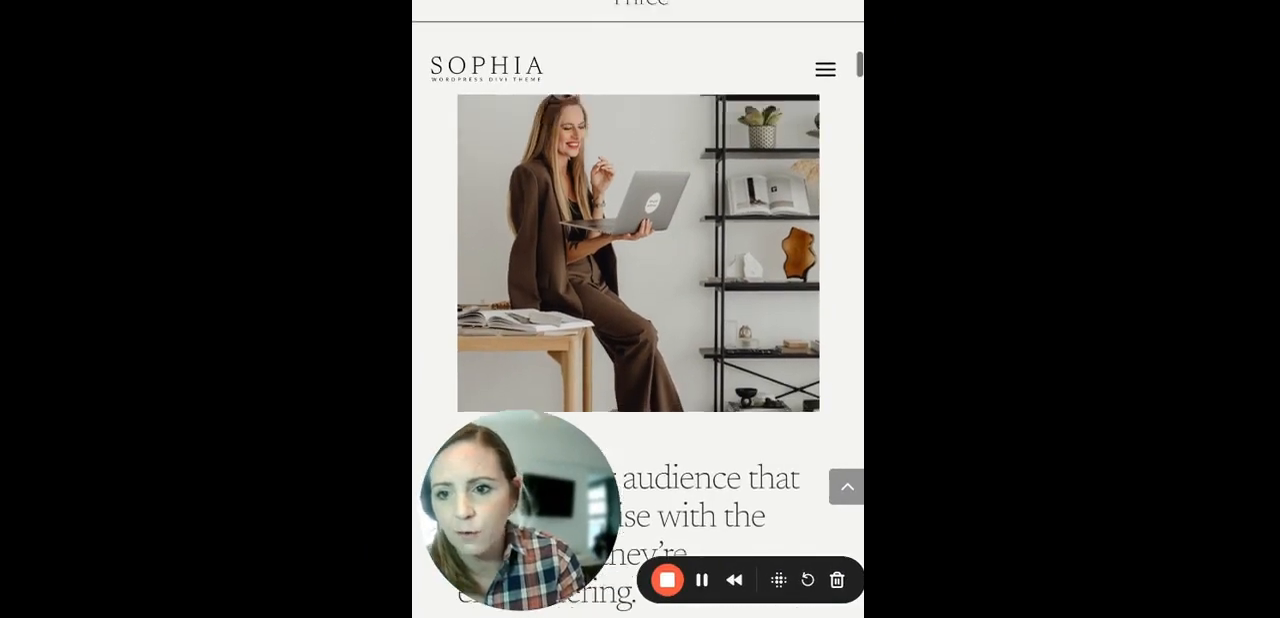
{"action": "scroll", "coordinate": [860, 300], "scroll_direction": "down", "scroll_amount": 1}
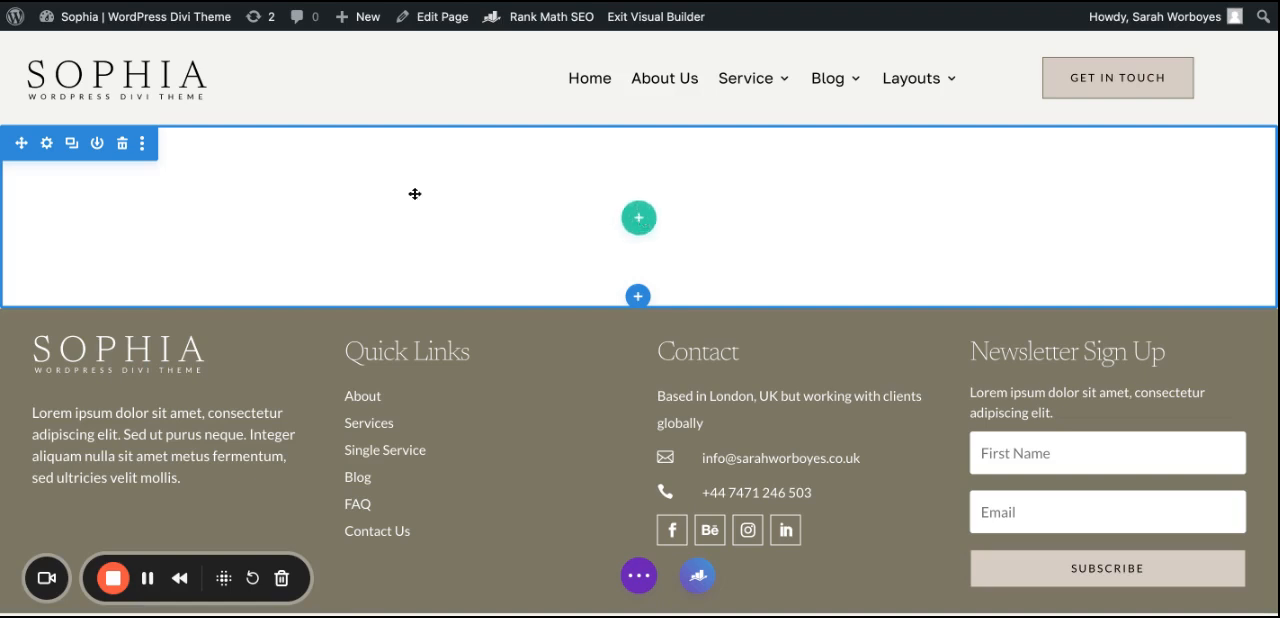
Step: Insert a row with two equal columns and add a Text module with the placeholder content to the first column
{"action": "left_click", "coordinate": [639, 219]}
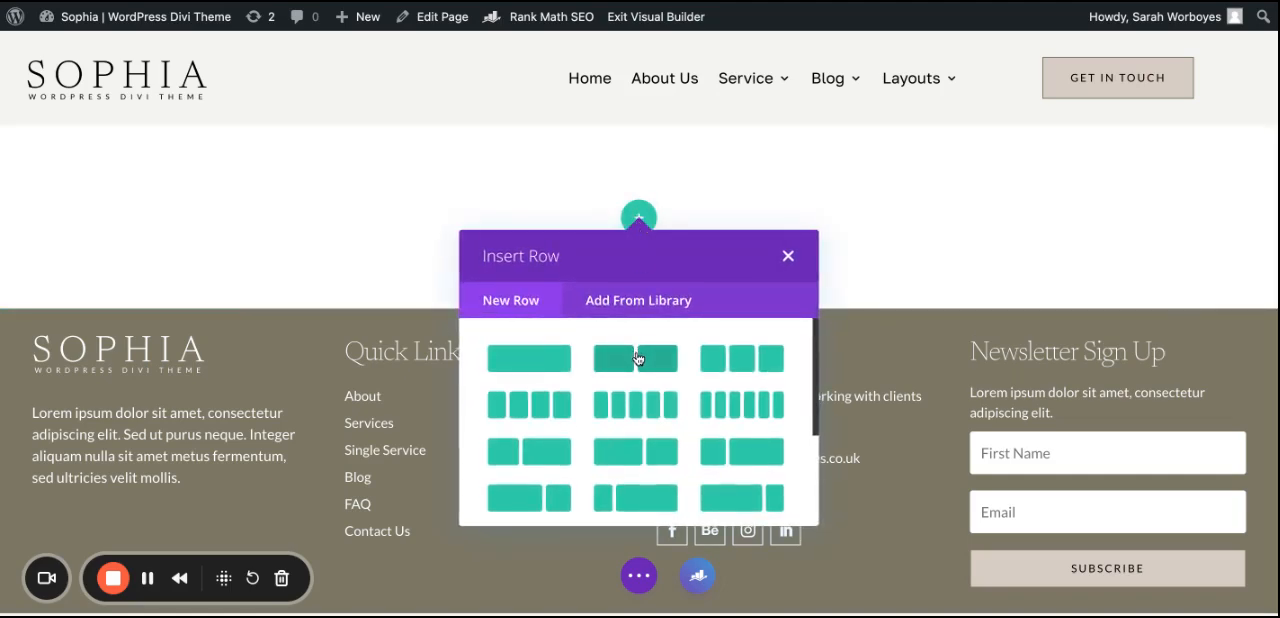
{"action": "left_click", "coordinate": [636, 368]}
{"action": "type", "text": "text"}
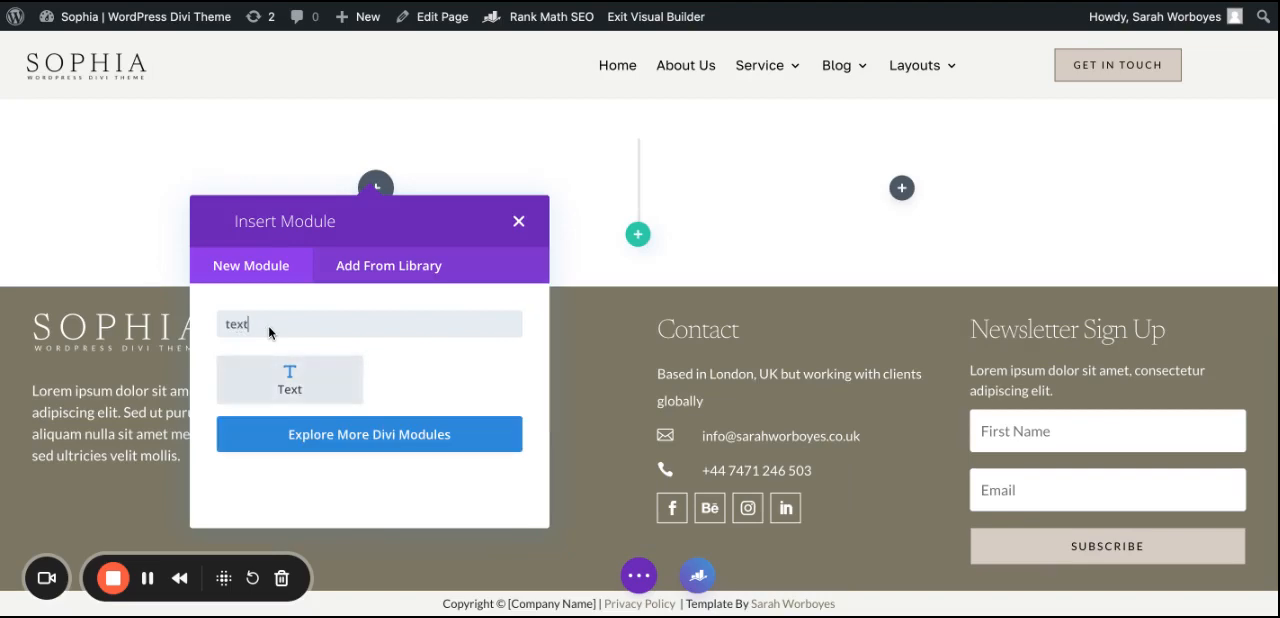
{"action": "left_click", "coordinate": [273, 399]}
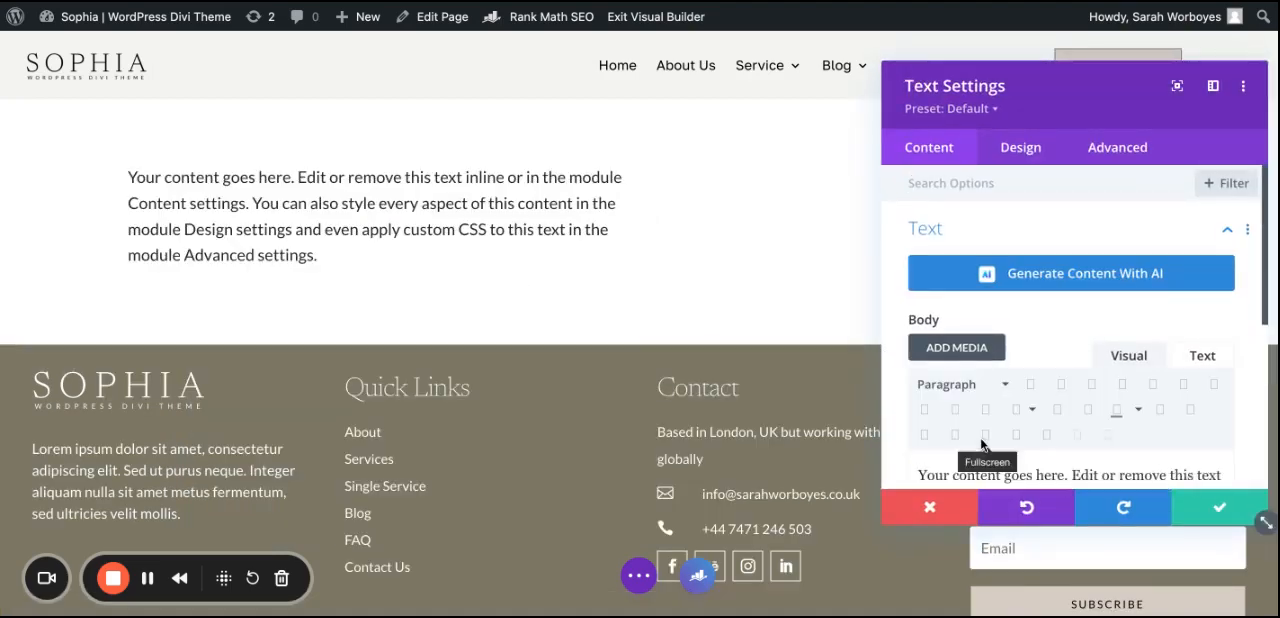
{"action": "left_click", "coordinate": [1205, 512]}
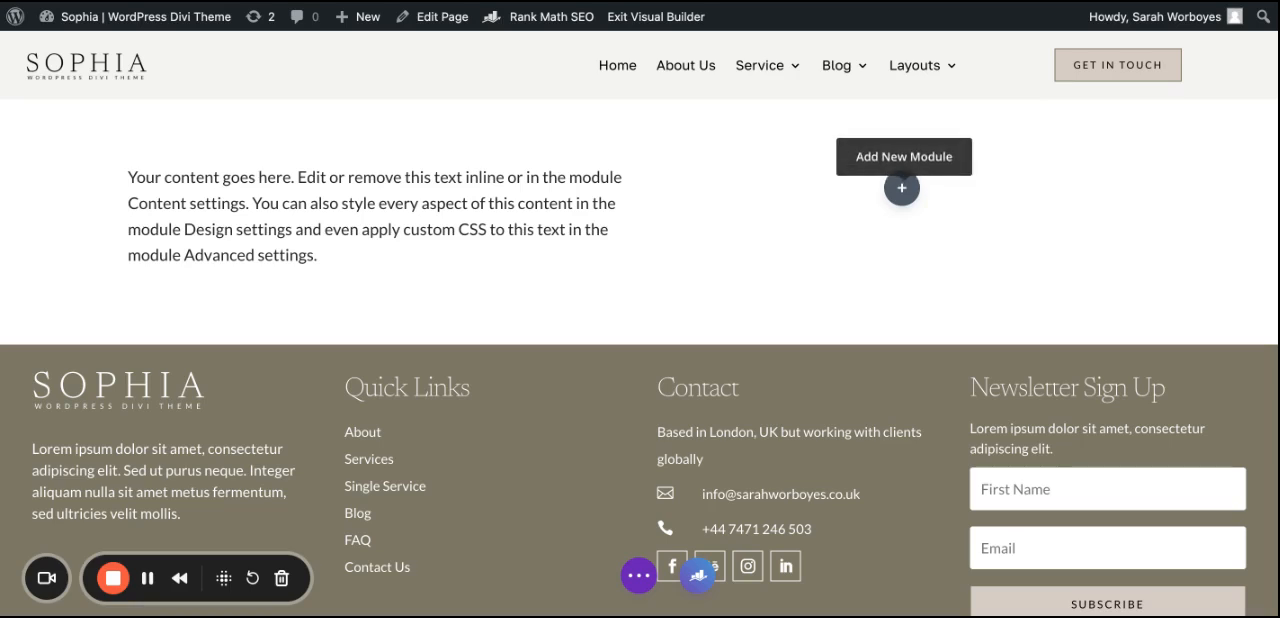
Step: Add a Divider module to the empty second column with Show Divider set to No, and save it
{"action": "left_click", "coordinate": [901, 188]}
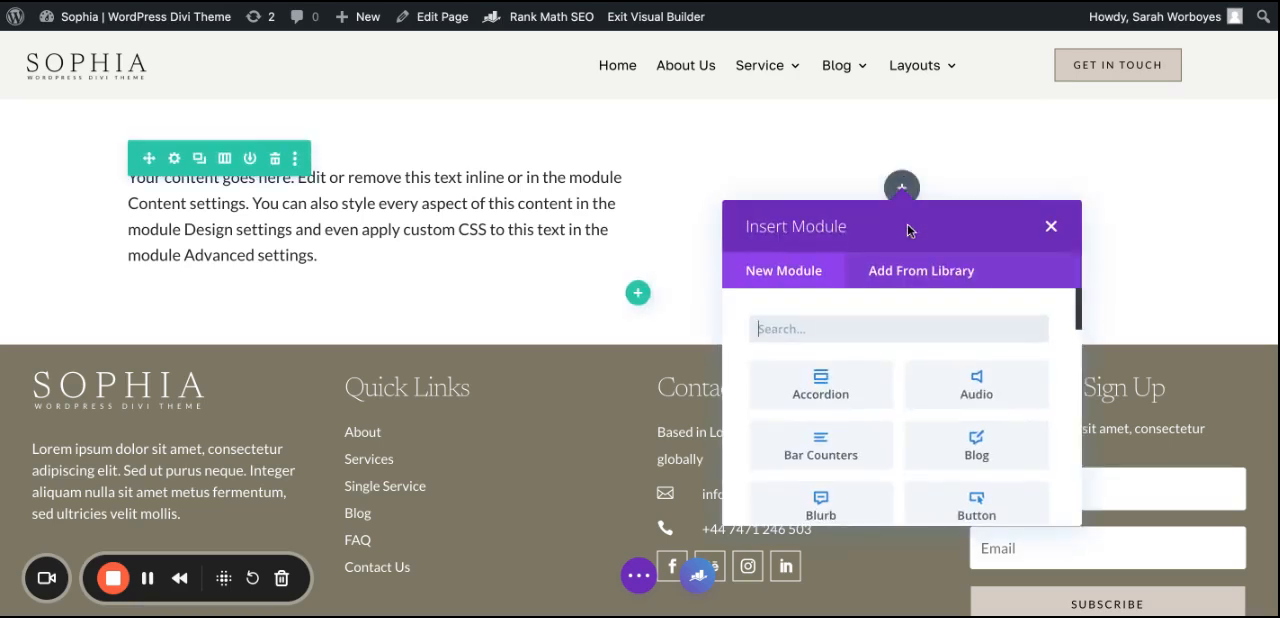
{"action": "type", "text": "divi"}
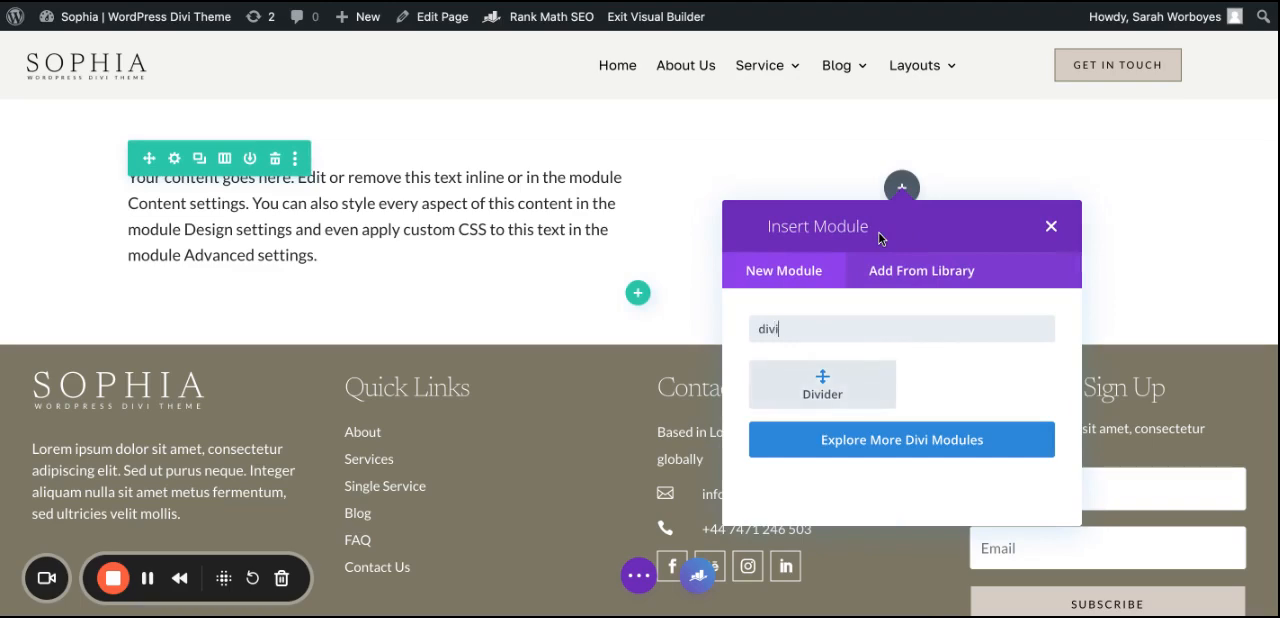
{"action": "left_click", "coordinate": [832, 385]}
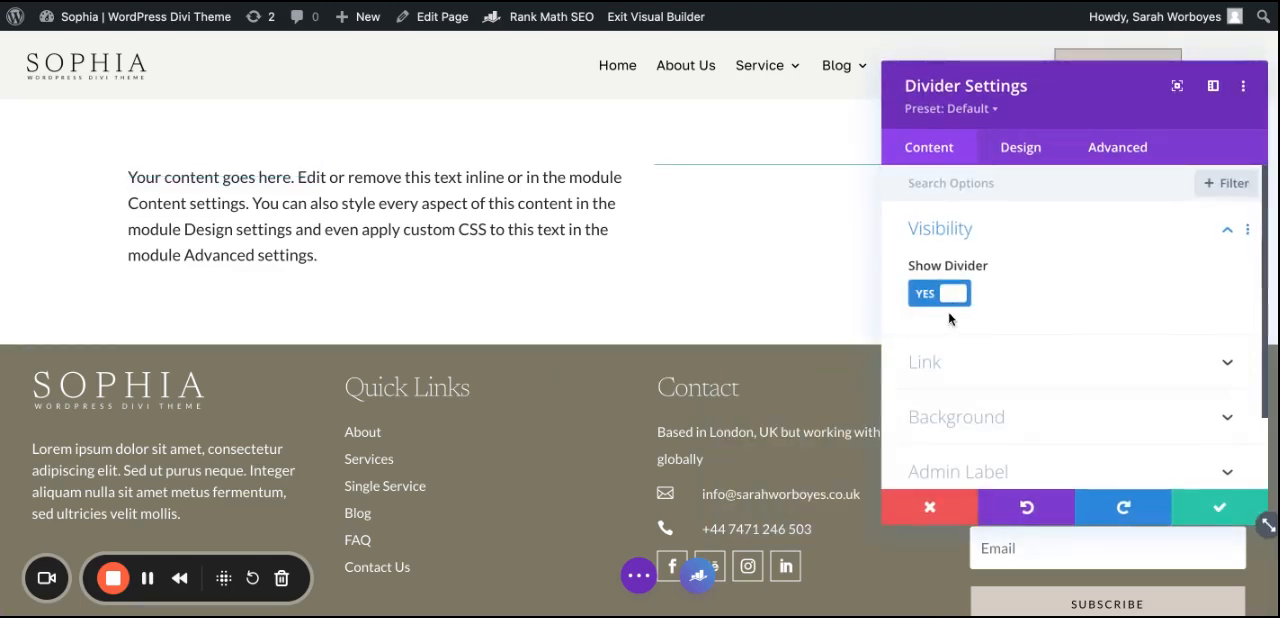
{"action": "left_click", "coordinate": [956, 294]}
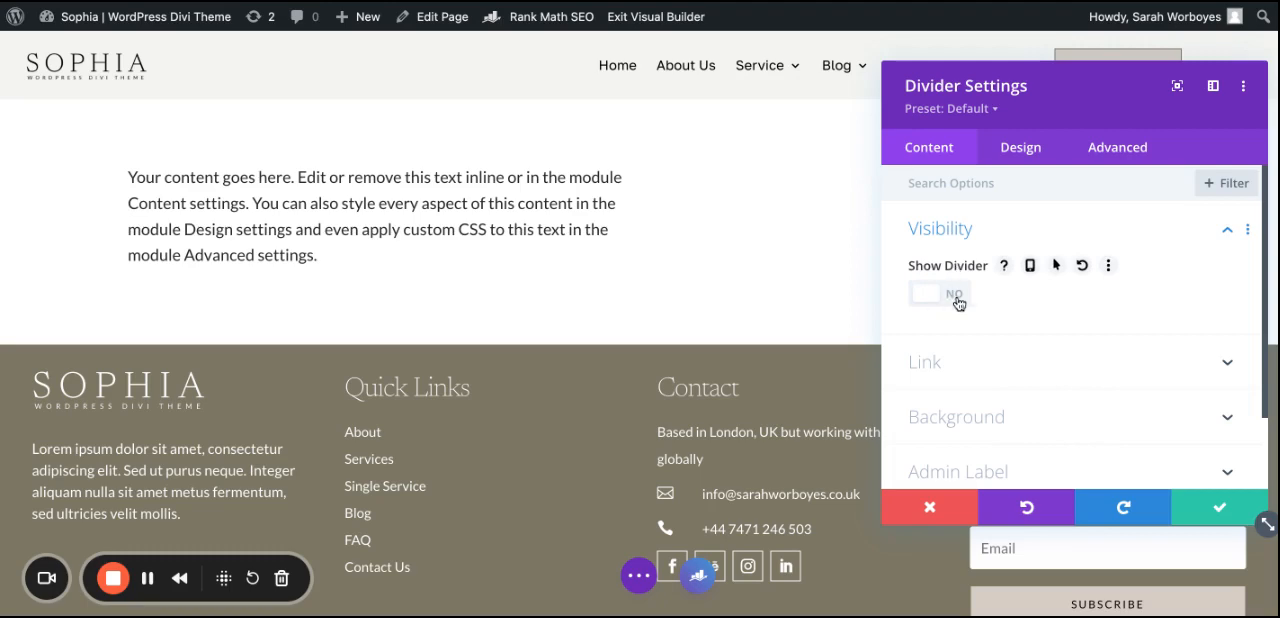
{"action": "left_click", "coordinate": [1208, 516]}
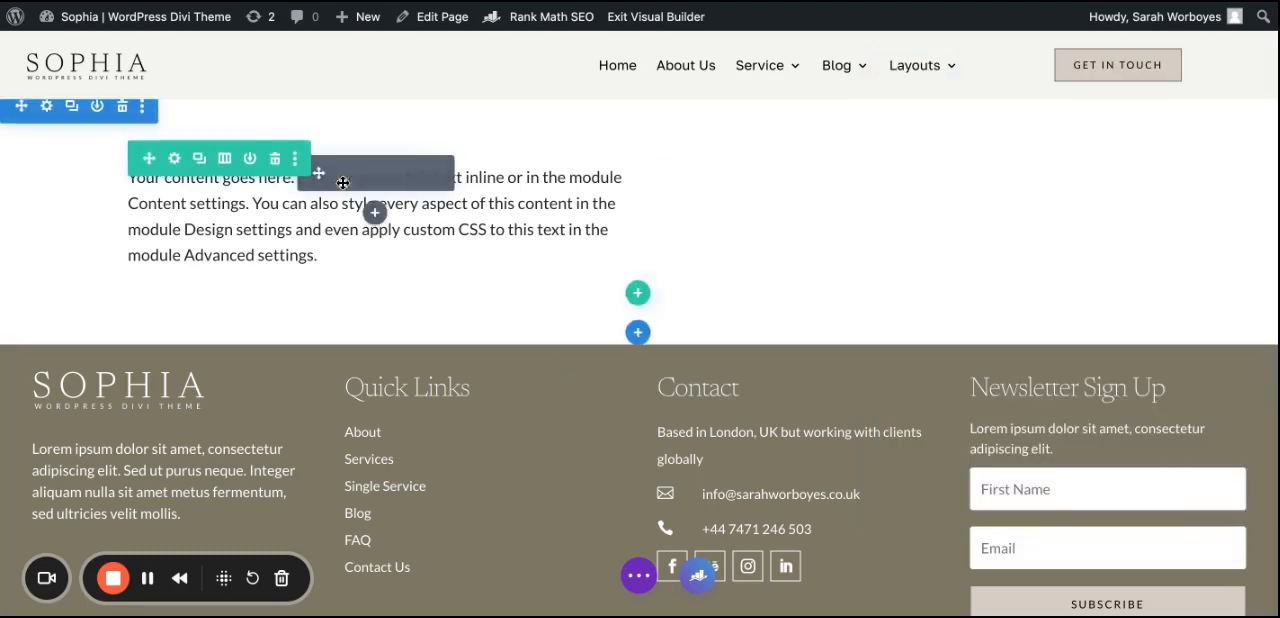
Step: Set kaboompics_young-entrepreneur-dressed-in-brown-suit-desk-laptop-computer-27953-1.jpg from the media library as the second column's background image
{"action": "left_click", "coordinate": [174, 160]}
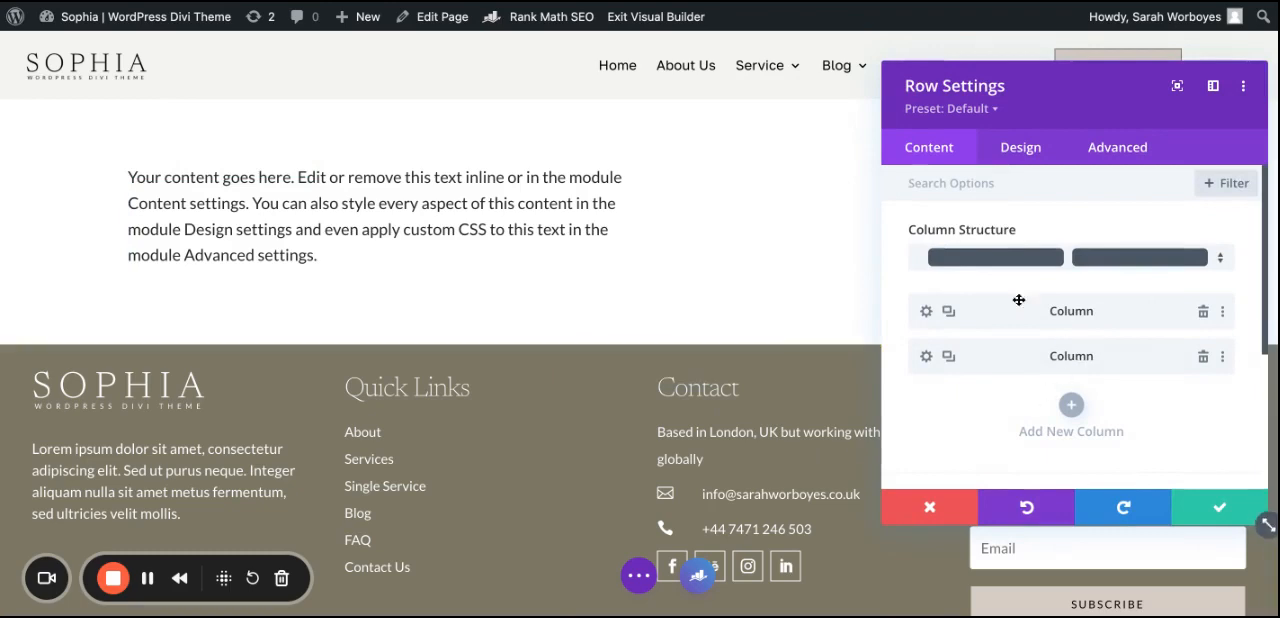
{"action": "left_click", "coordinate": [926, 357]}
{"action": "scroll", "coordinate": [940, 403], "scroll_direction": "down", "scroll_amount": 1}
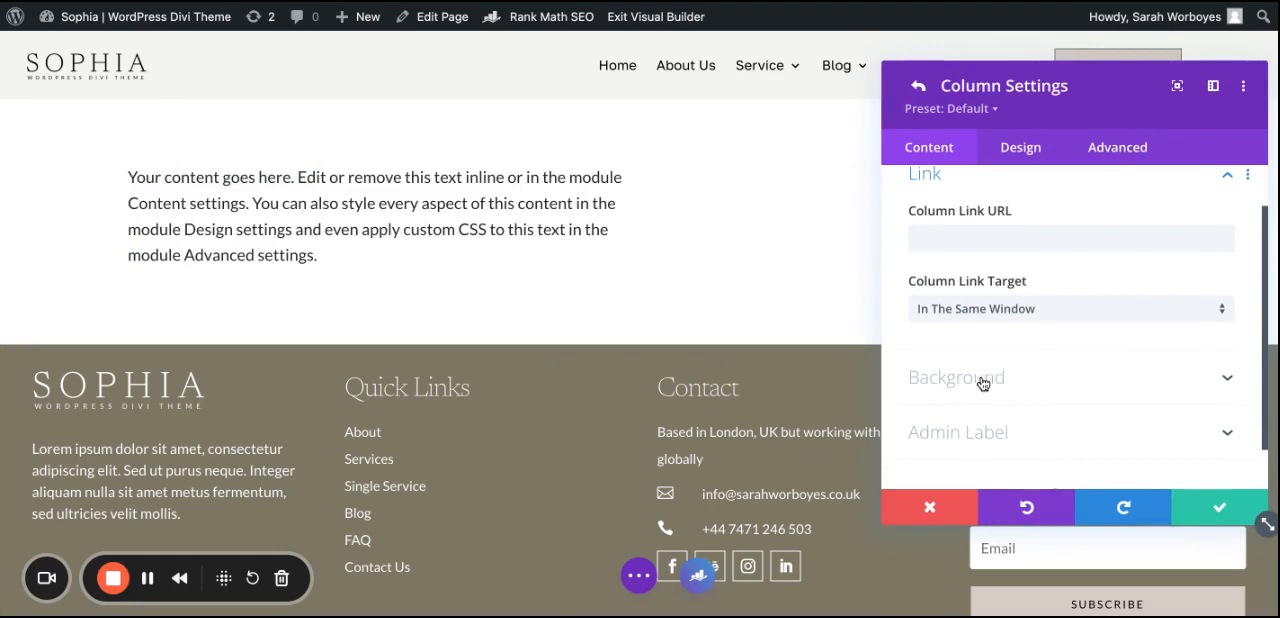
{"action": "left_click", "coordinate": [982, 383]}
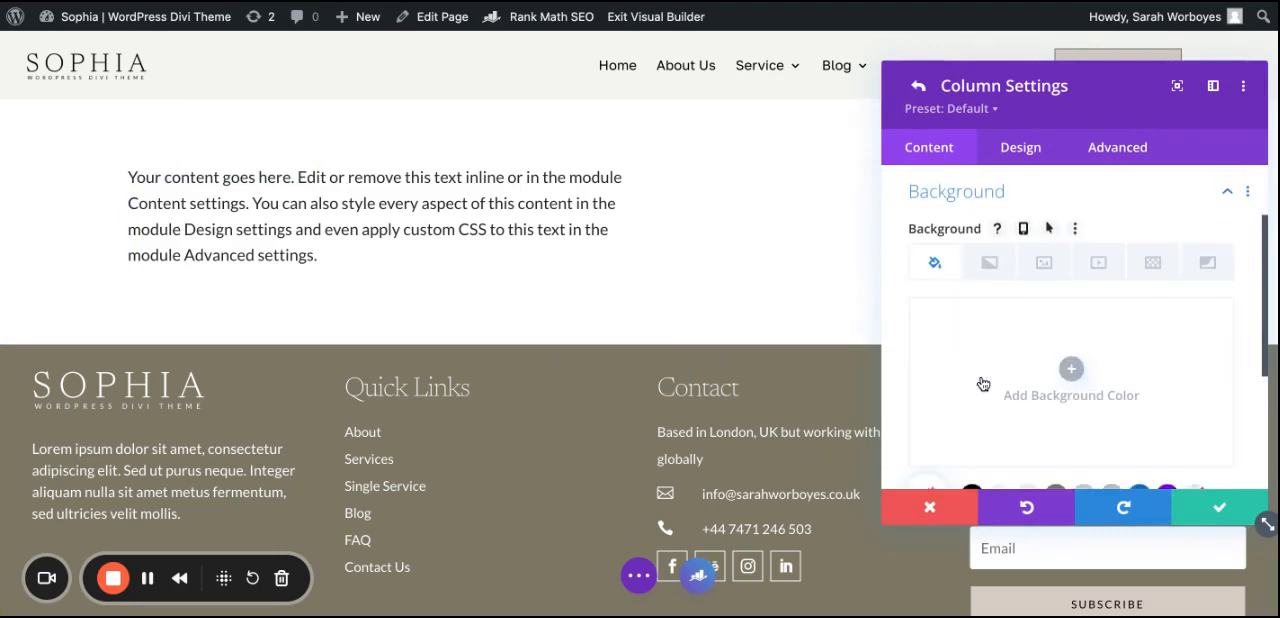
{"action": "left_click", "coordinate": [1044, 267]}
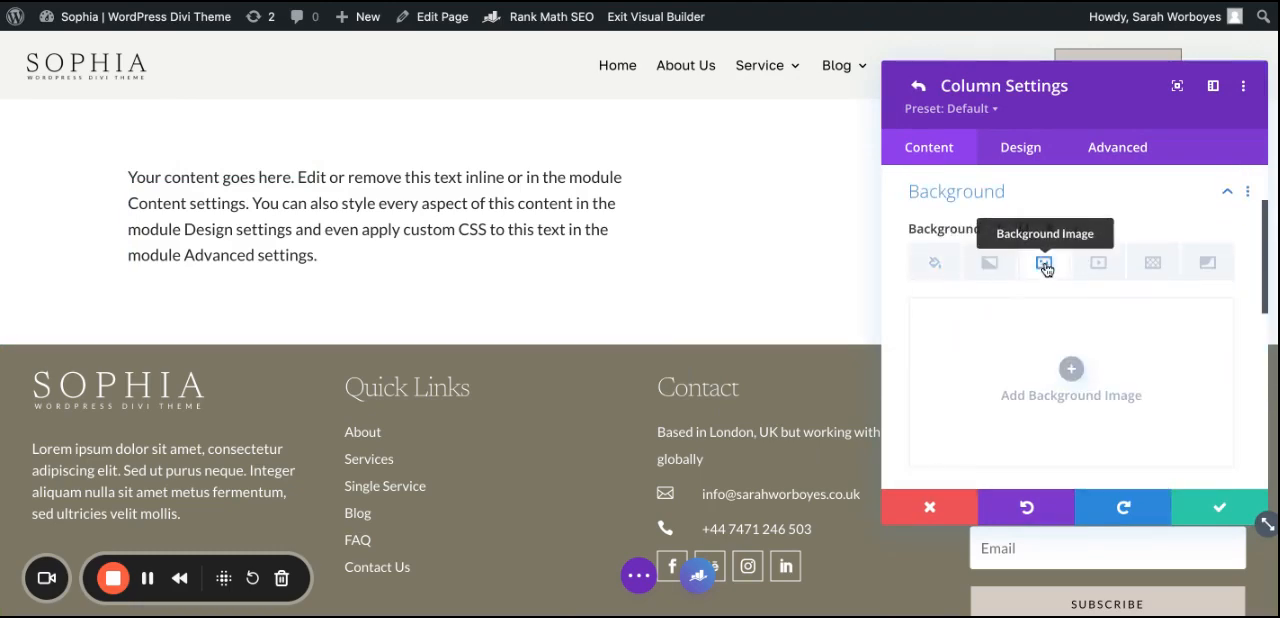
{"action": "left_click", "coordinate": [1030, 360]}
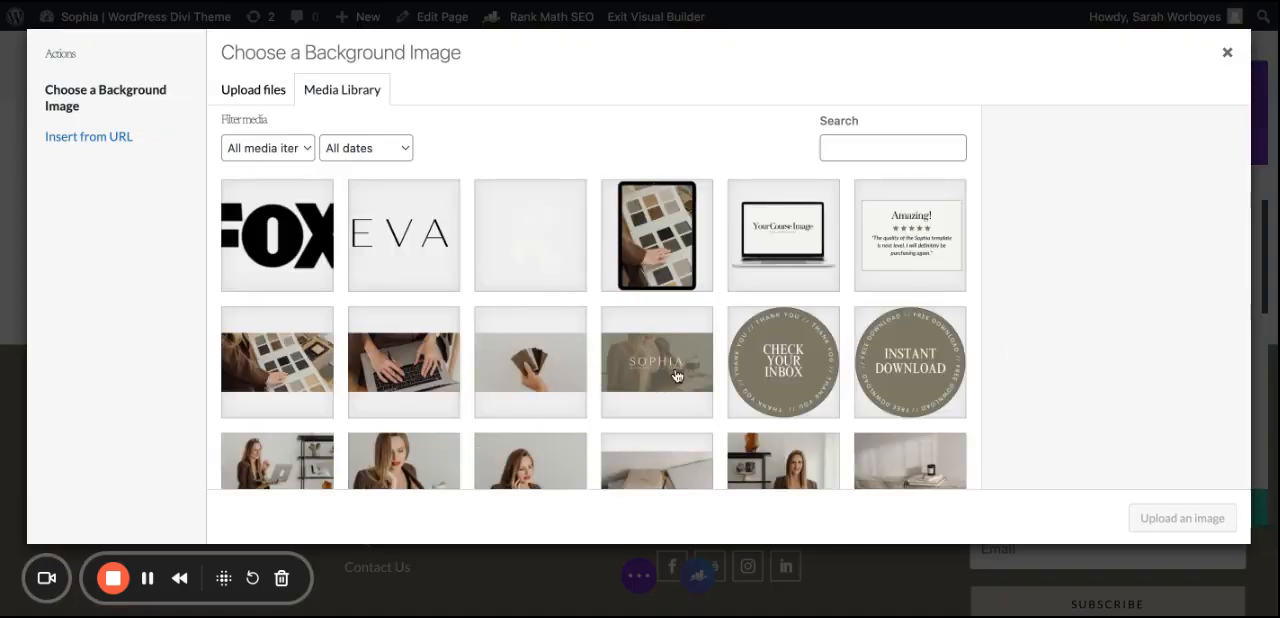
{"action": "scroll", "coordinate": [677, 372], "scroll_direction": "down", "scroll_amount": 3}
{"action": "left_click", "coordinate": [533, 380]}
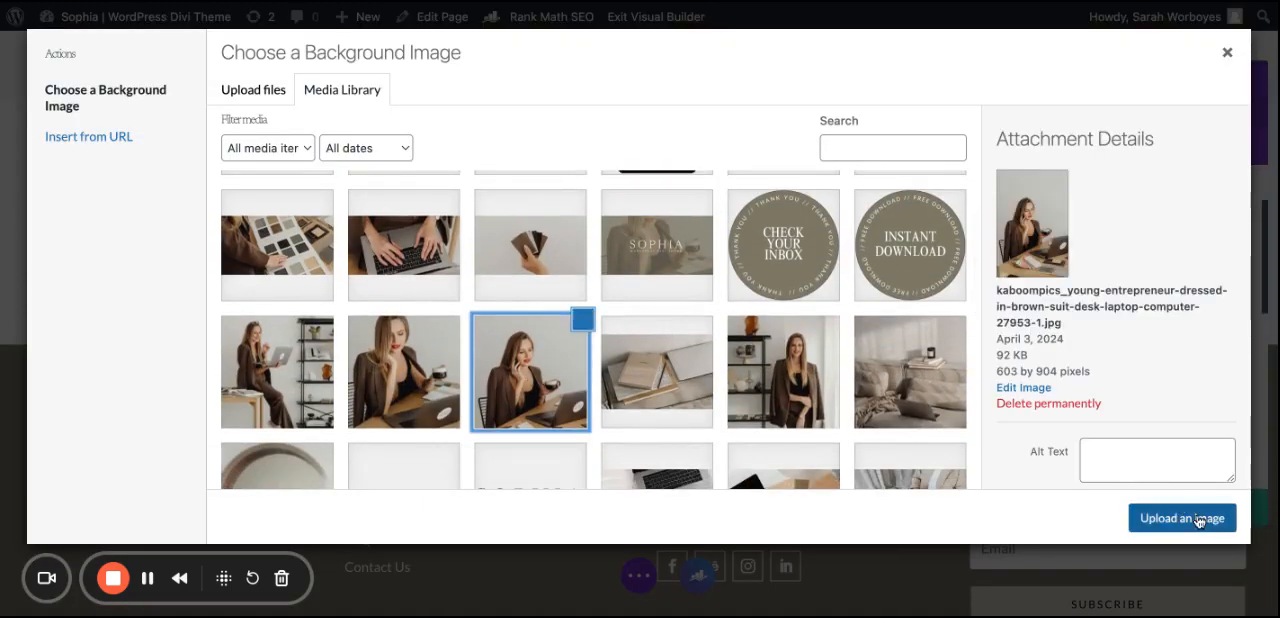
{"action": "left_click", "coordinate": [1185, 517]}
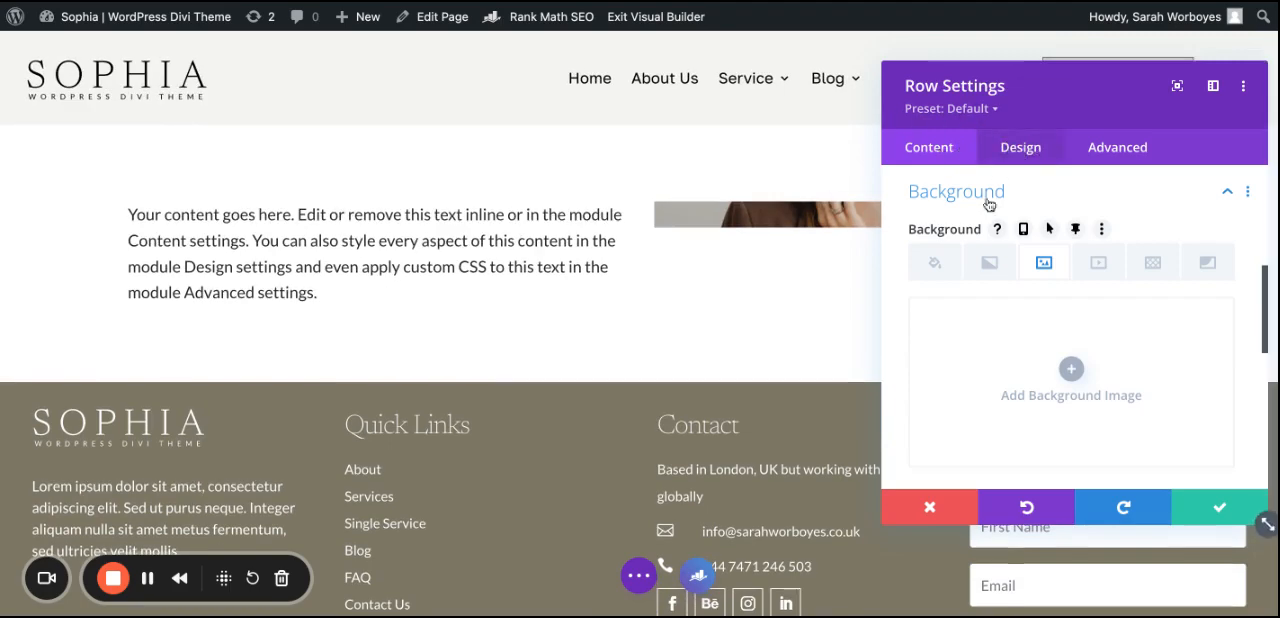
Step: Turn on Equalize Column Heights in the row's sizing options and save the row settings
{"action": "scroll", "coordinate": [998, 172], "scroll_direction": "up", "scroll_amount": 5}
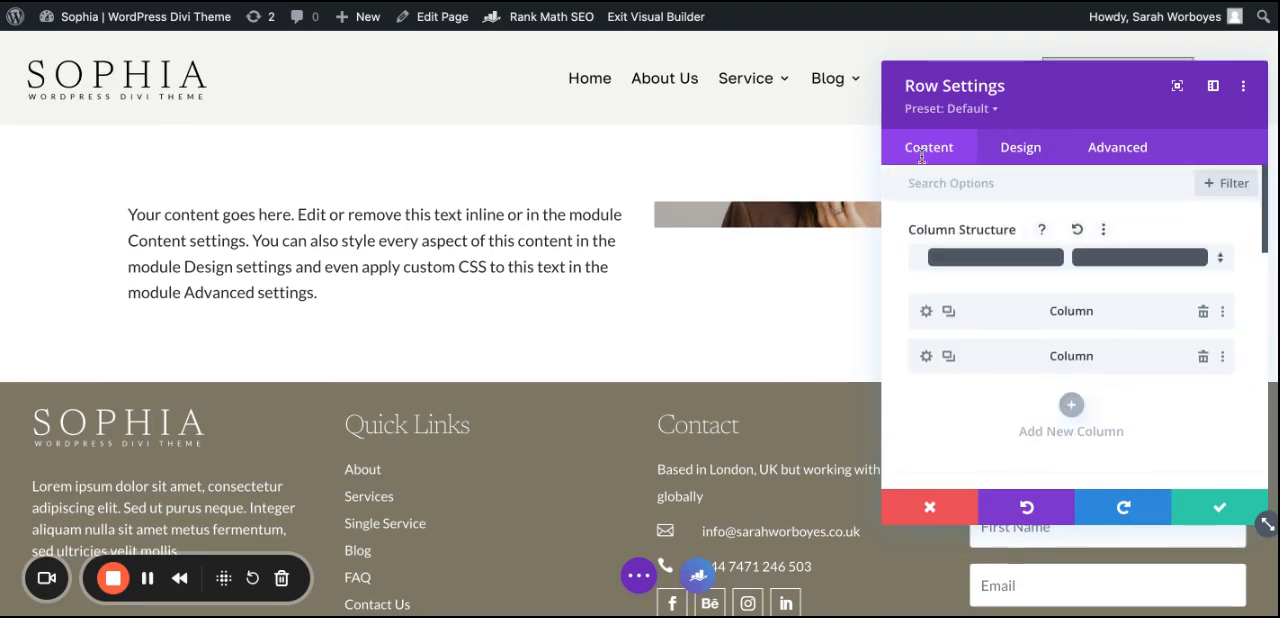
{"action": "left_click", "coordinate": [1021, 150]}
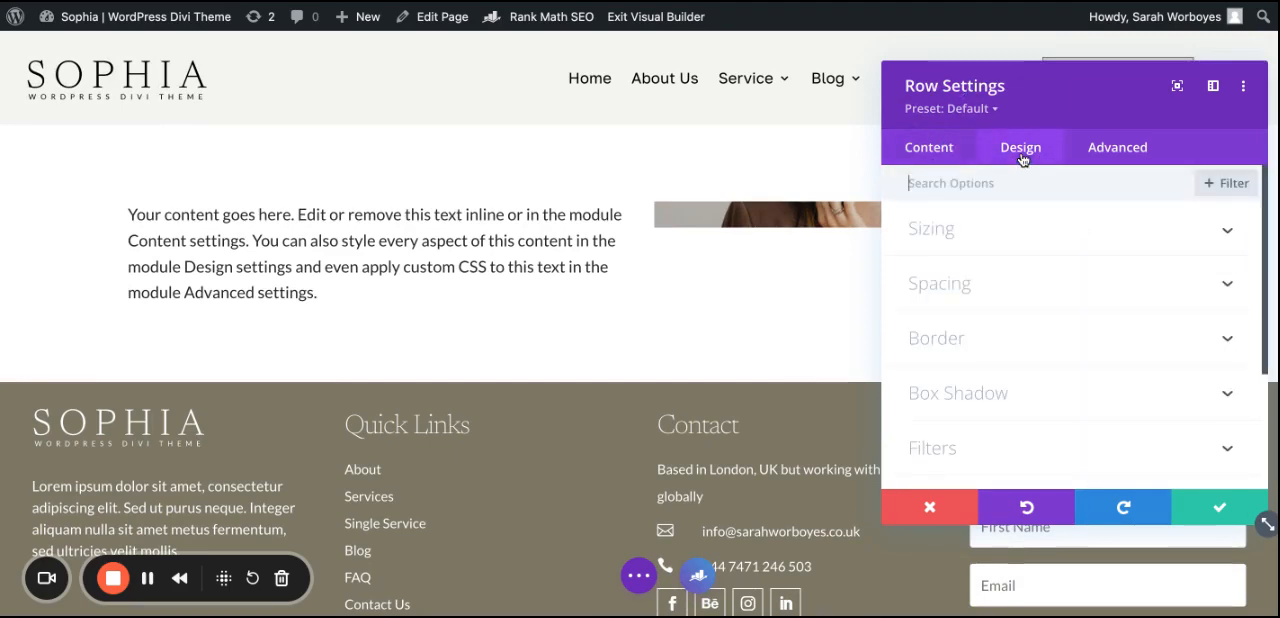
{"action": "left_click", "coordinate": [968, 247]}
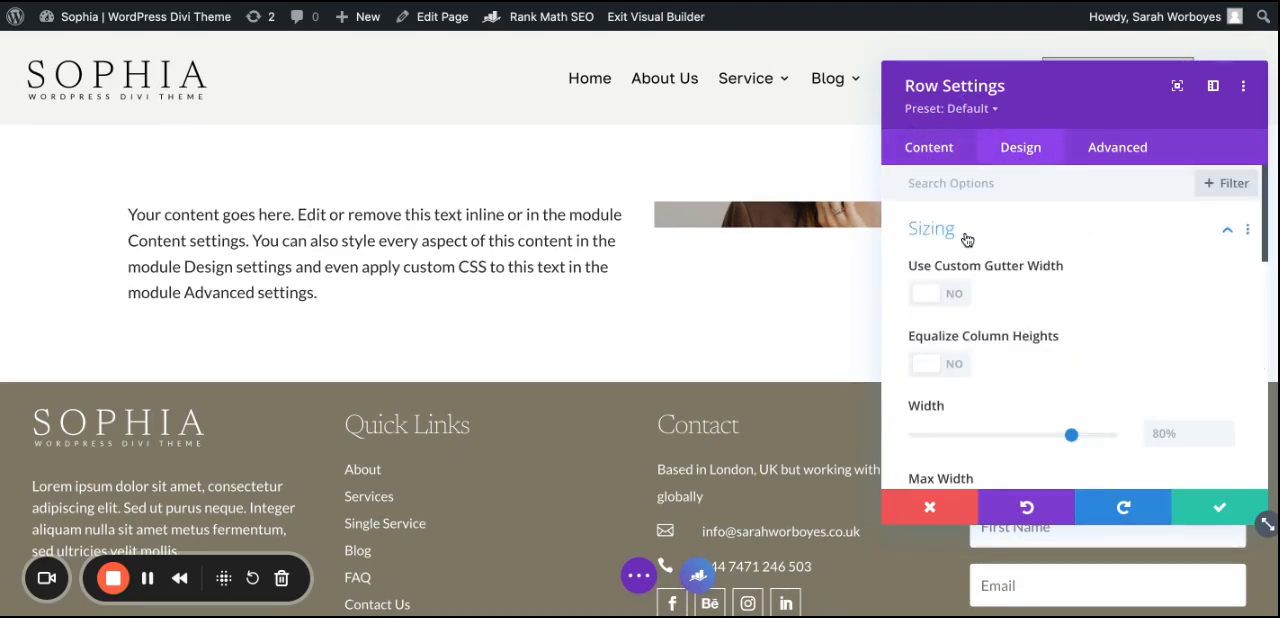
{"action": "left_click", "coordinate": [930, 366]}
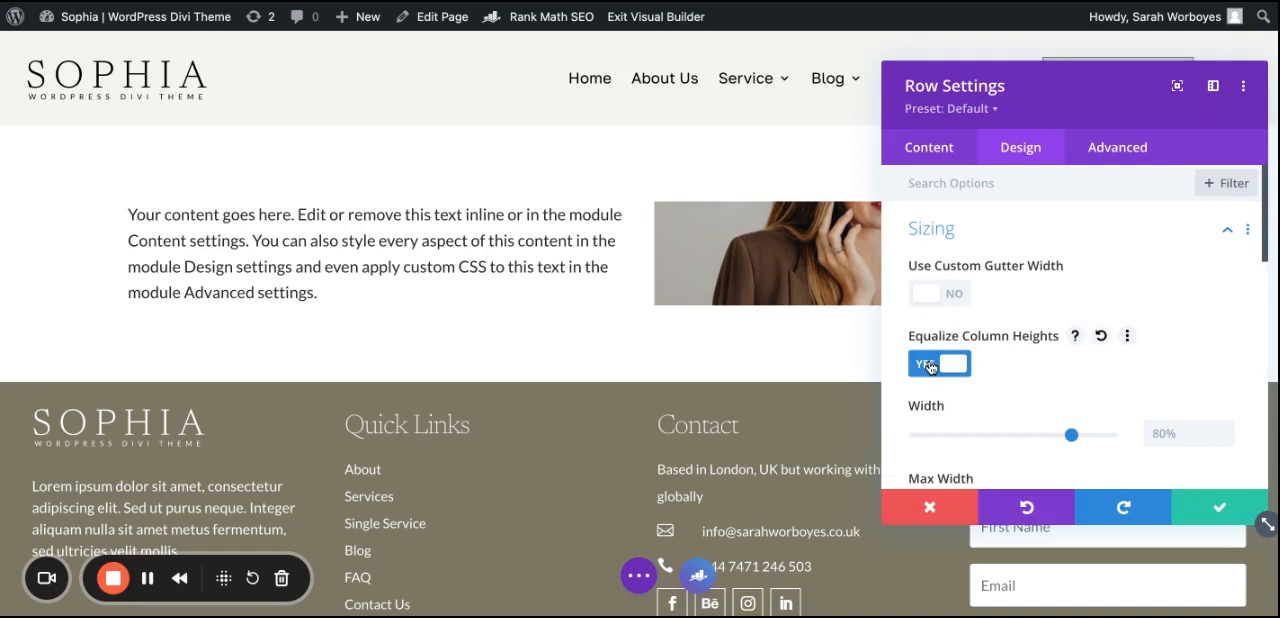
{"action": "left_click", "coordinate": [1232, 510]}
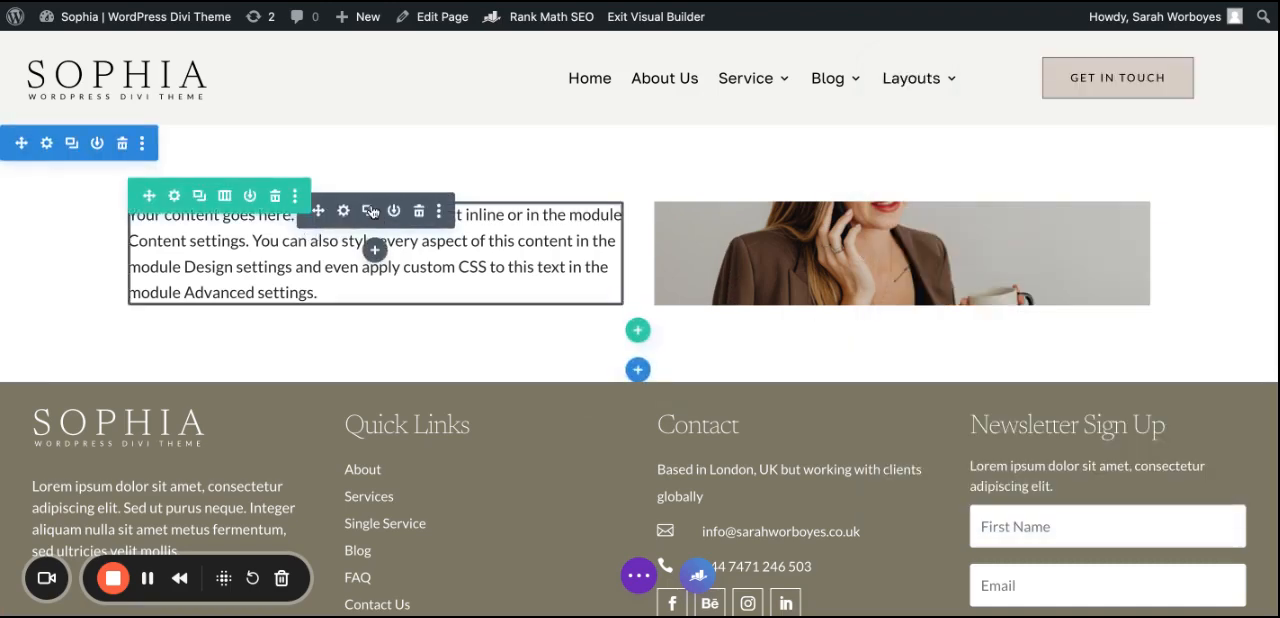
Step: Duplicate the first column's Text module three times to lengthen the content beside the image
{"action": "left_click", "coordinate": [369, 211]}
{"action": "left_click", "coordinate": [369, 211]}
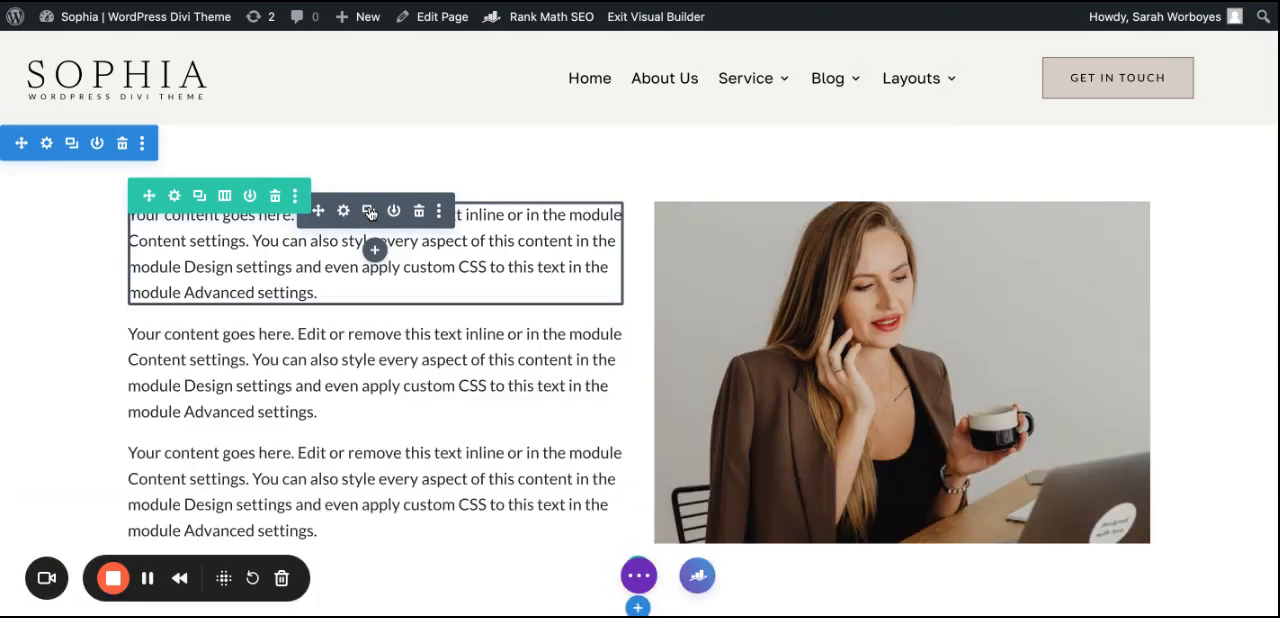
{"action": "left_click", "coordinate": [369, 211]}
{"action": "scroll", "coordinate": [365, 205], "scroll_direction": "down", "scroll_amount": 1}
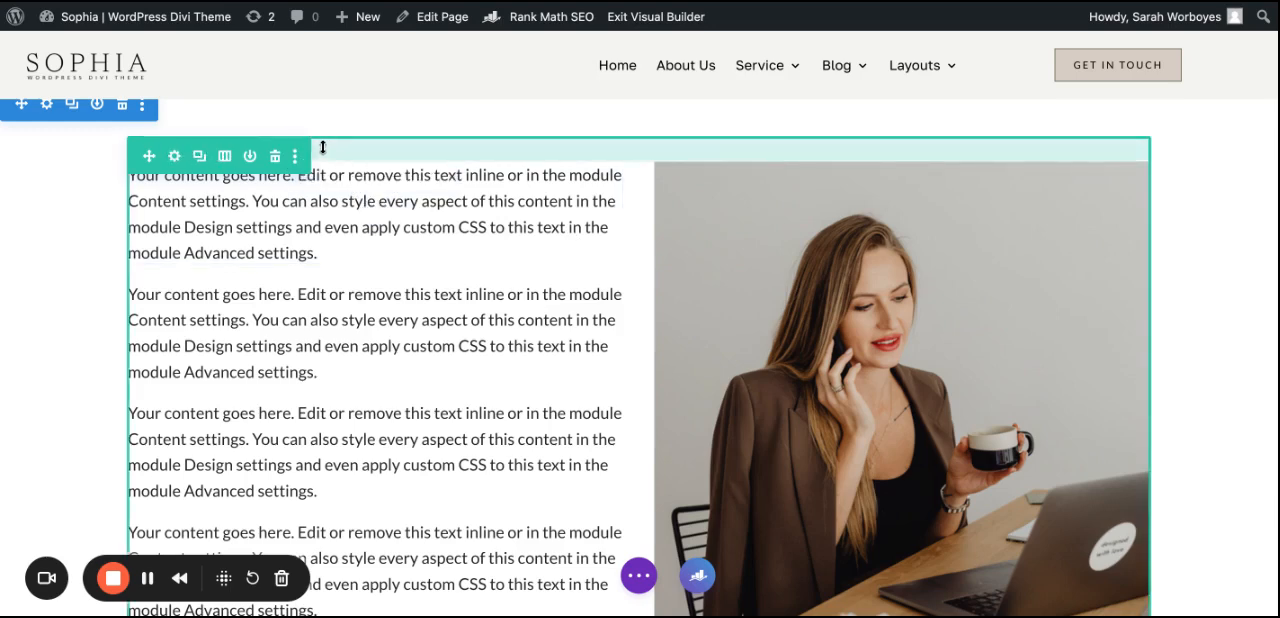
Step: Set the first column's top and bottom padding to 30px with the two values linked, and save the column settings
{"action": "left_click", "coordinate": [174, 158]}
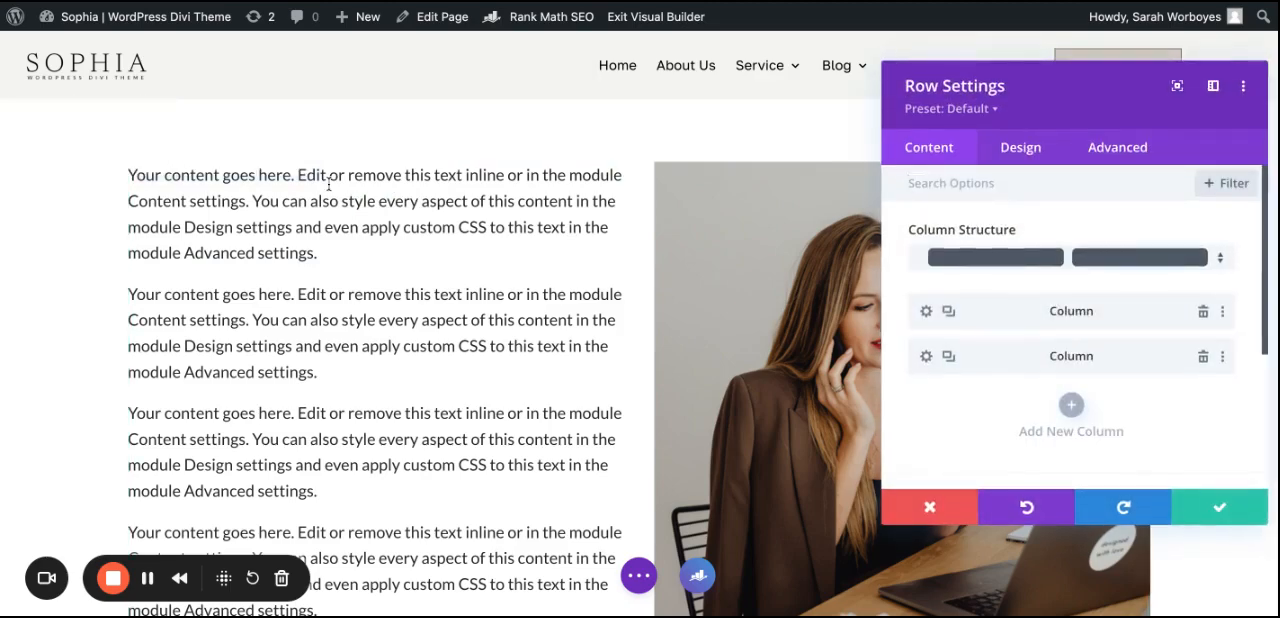
{"action": "left_click", "coordinate": [926, 312]}
{"action": "left_click", "coordinate": [1016, 149]}
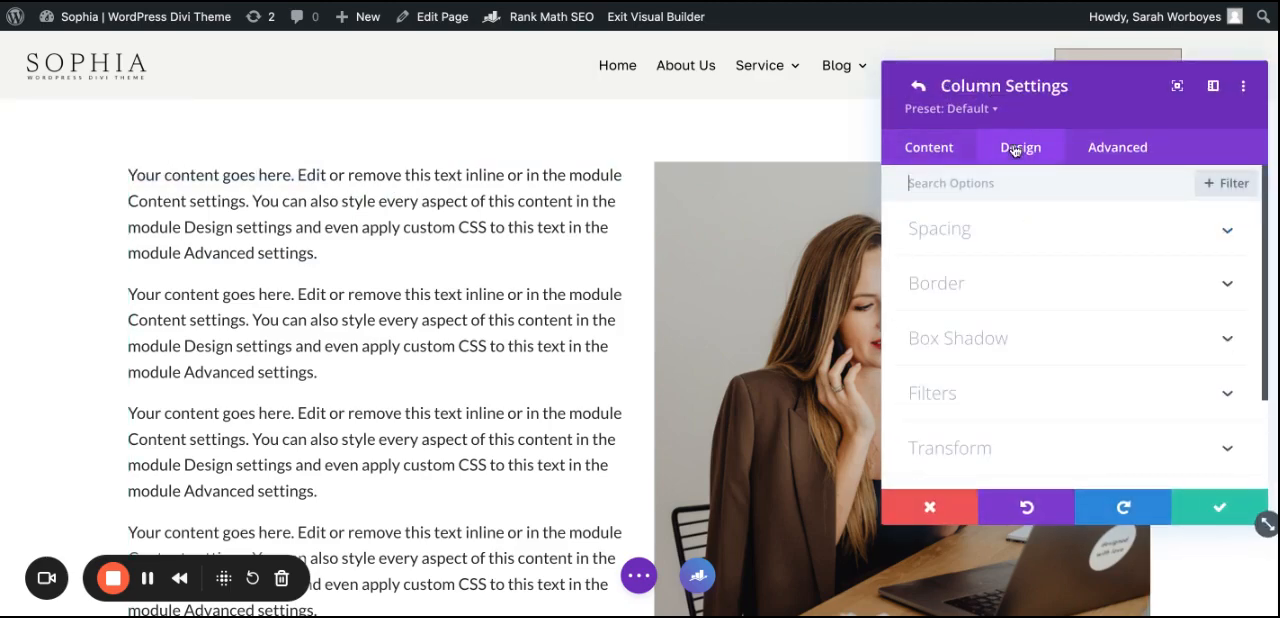
{"action": "left_click", "coordinate": [972, 232]}
{"action": "left_click", "coordinate": [923, 295]}
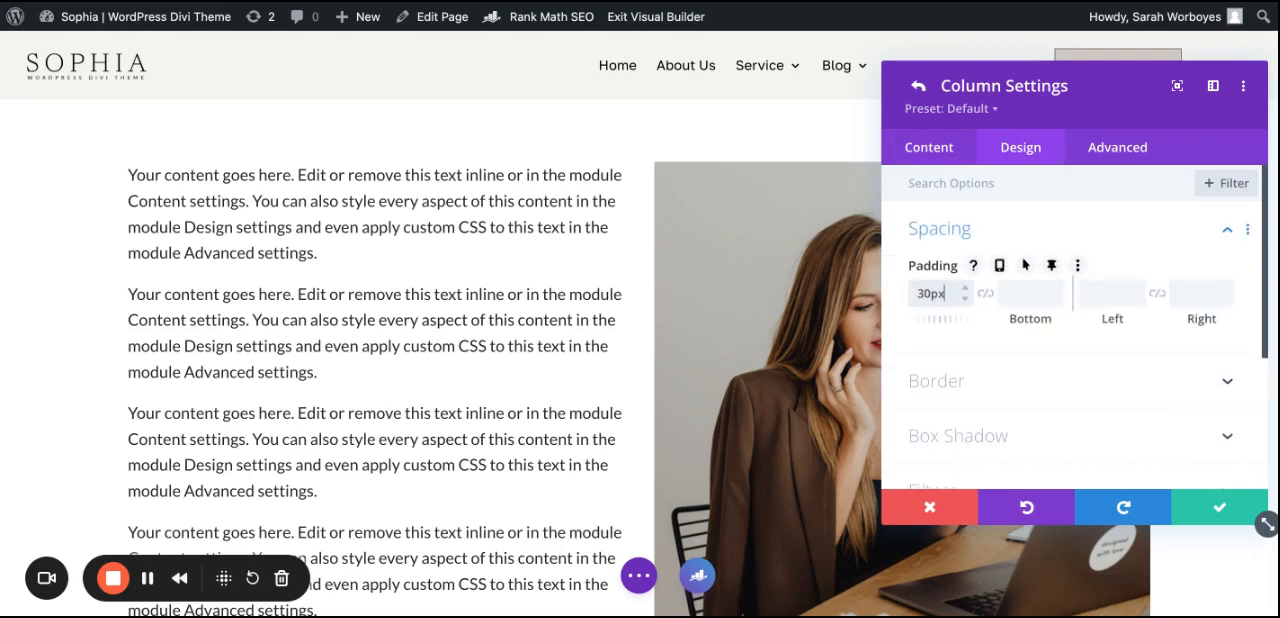
{"action": "type", "text": "30px"}
{"action": "left_click", "coordinate": [986, 292]}
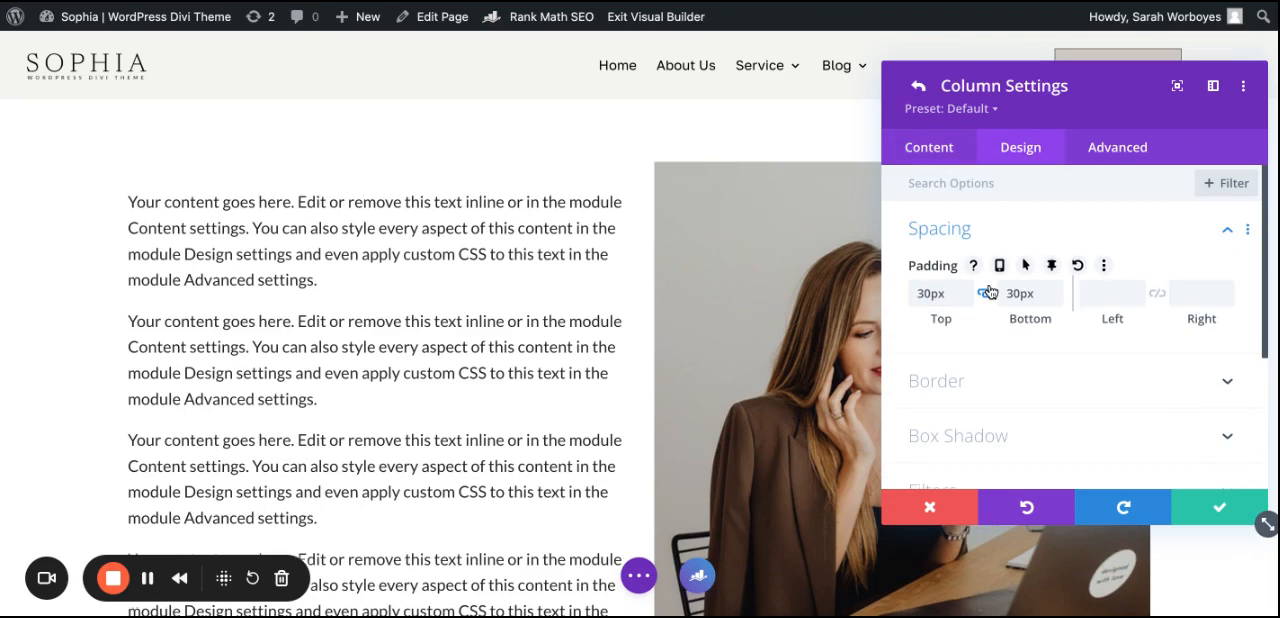
{"action": "left_click", "coordinate": [1208, 509]}
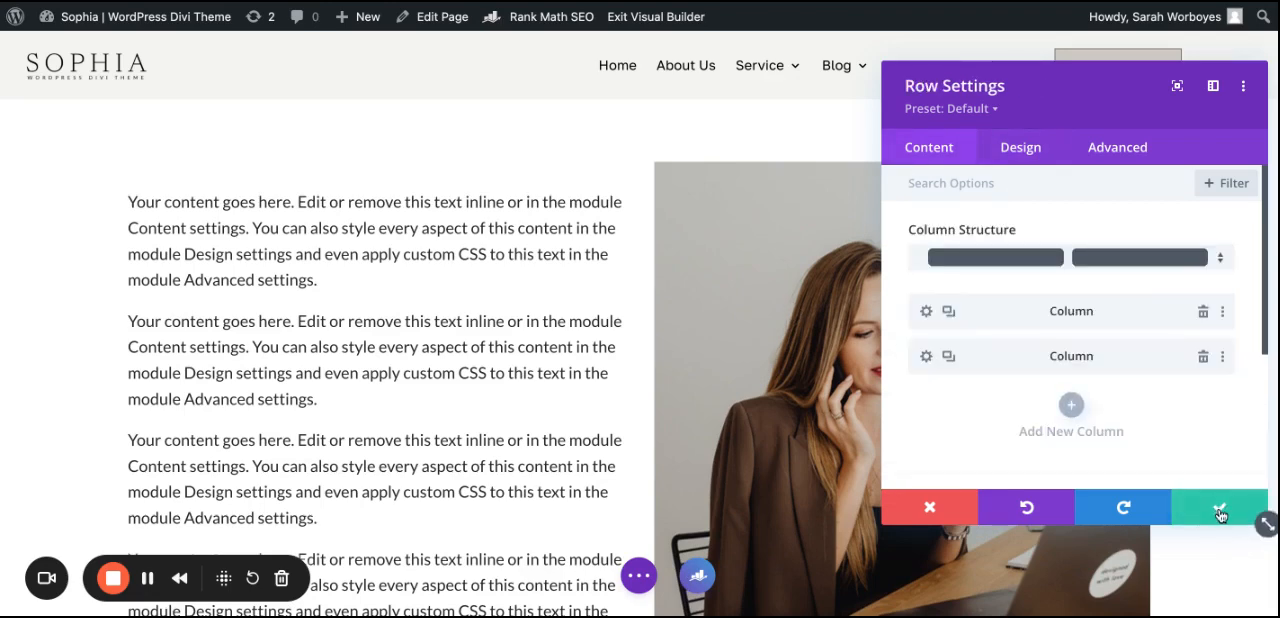
Step: Save the row settings and switch the page preview to tablet view
{"action": "left_click", "coordinate": [1219, 512]}
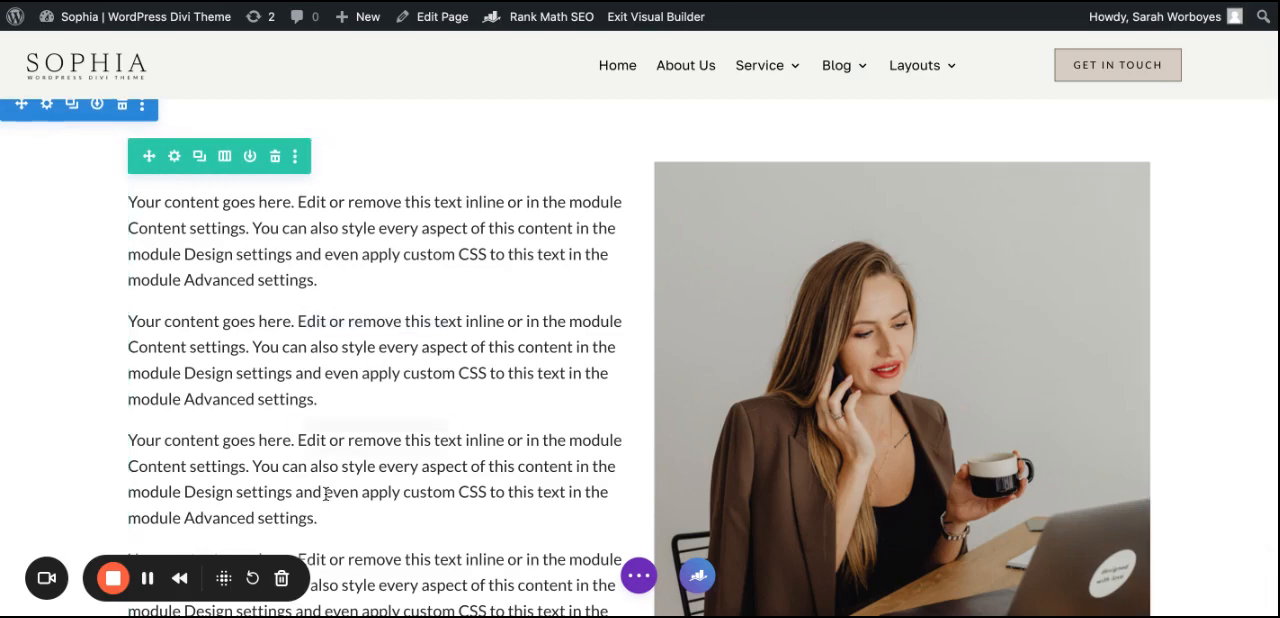
{"action": "left_click", "coordinate": [638, 575]}
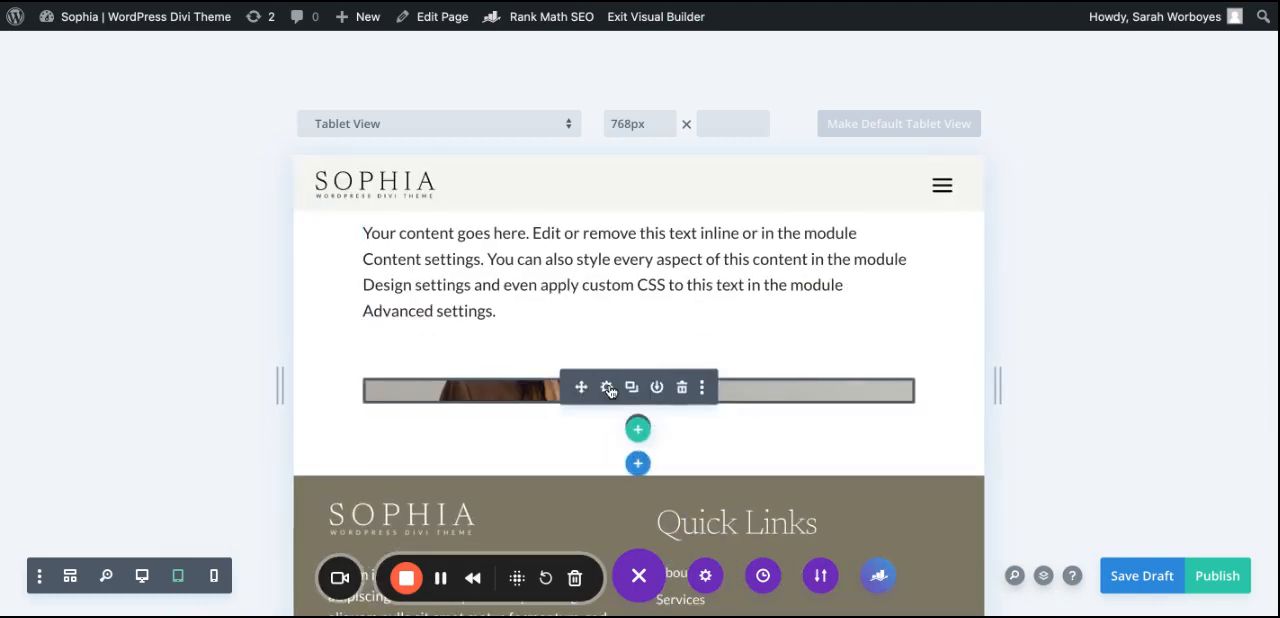
Step: Enable responsive values for the Min Height of the second column's Divider module and set the tablet value to 550px
{"action": "left_click", "coordinate": [607, 389]}
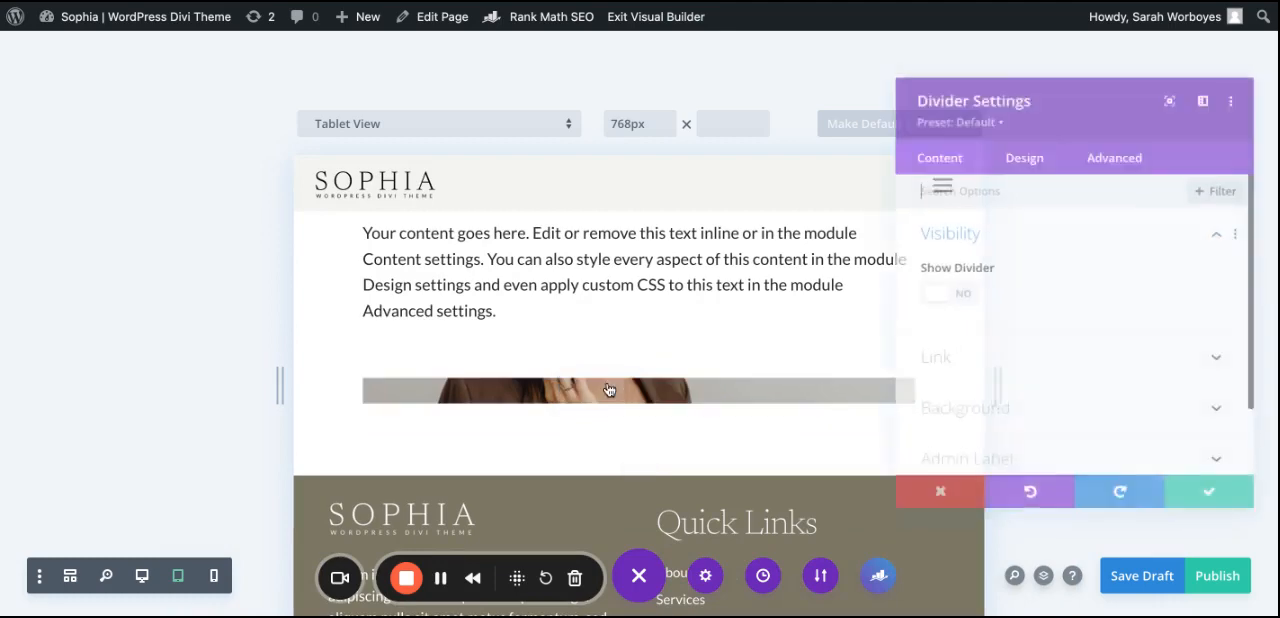
{"action": "left_click", "coordinate": [1022, 148]}
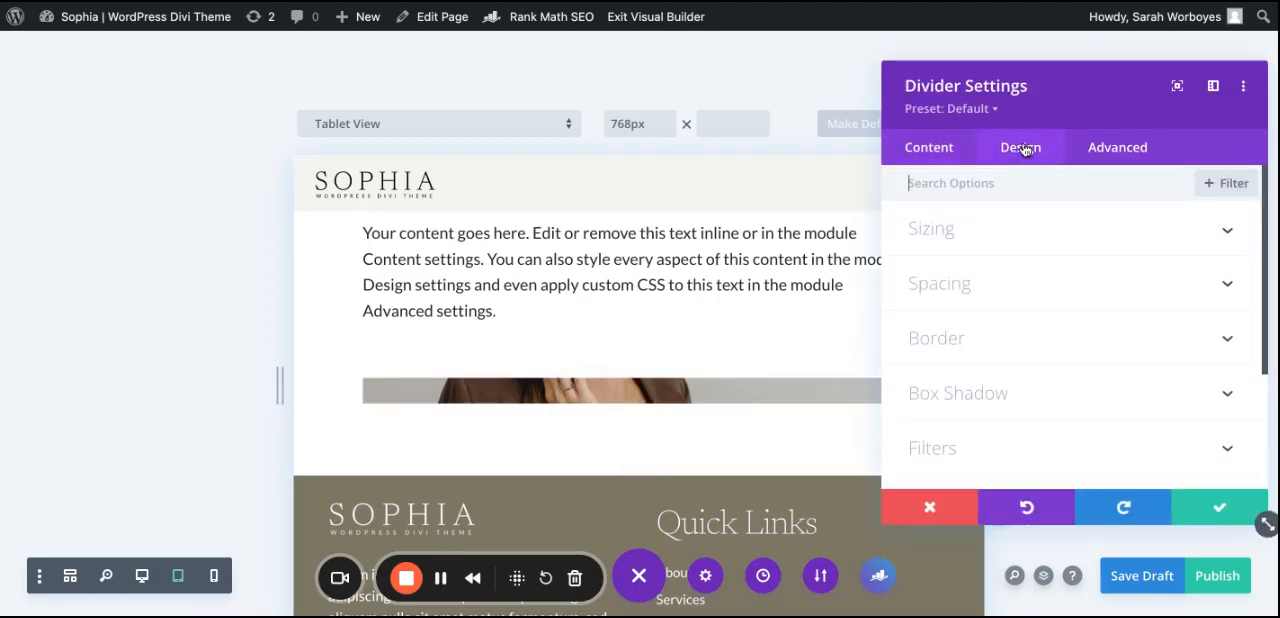
{"action": "left_click", "coordinate": [960, 240]}
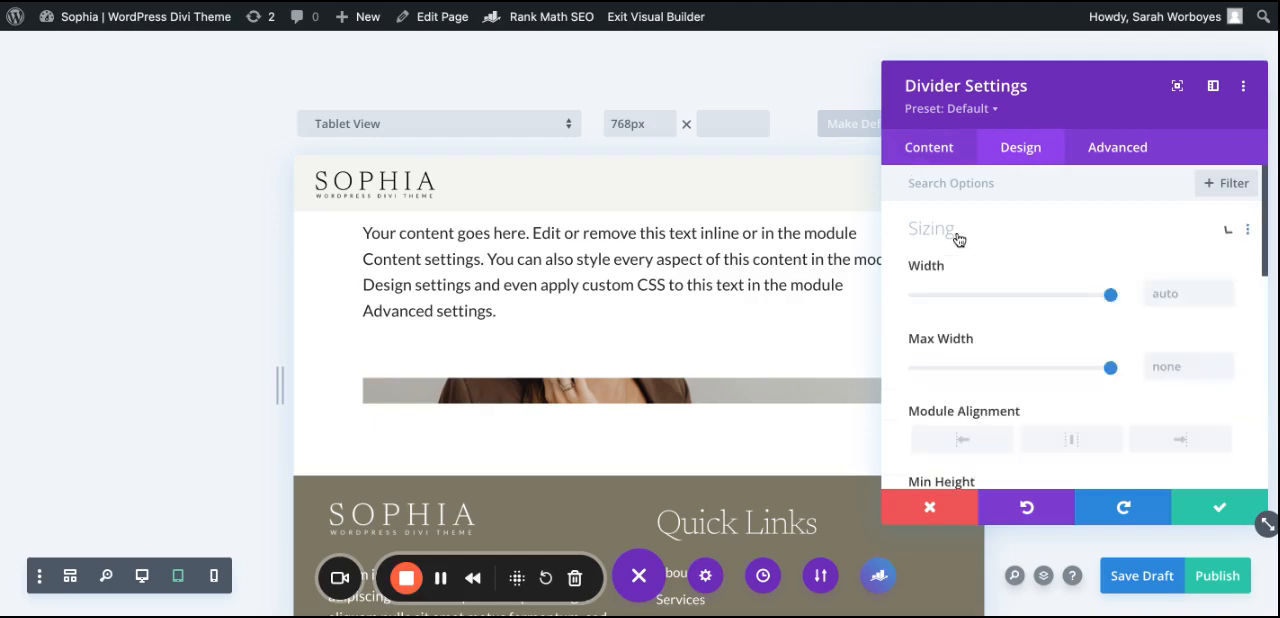
{"action": "scroll", "coordinate": [998, 317], "scroll_direction": "down", "scroll_amount": 4}
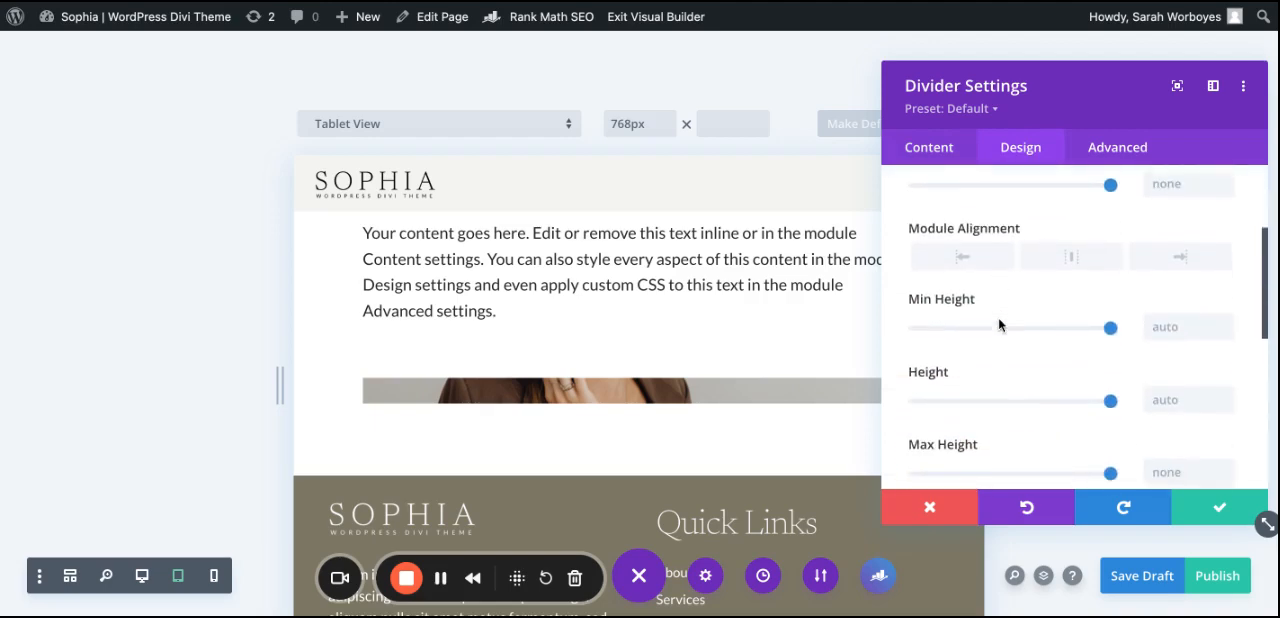
{"action": "mouse_move", "coordinate": [995, 305]}
{"action": "left_click", "coordinate": [1018, 300]}
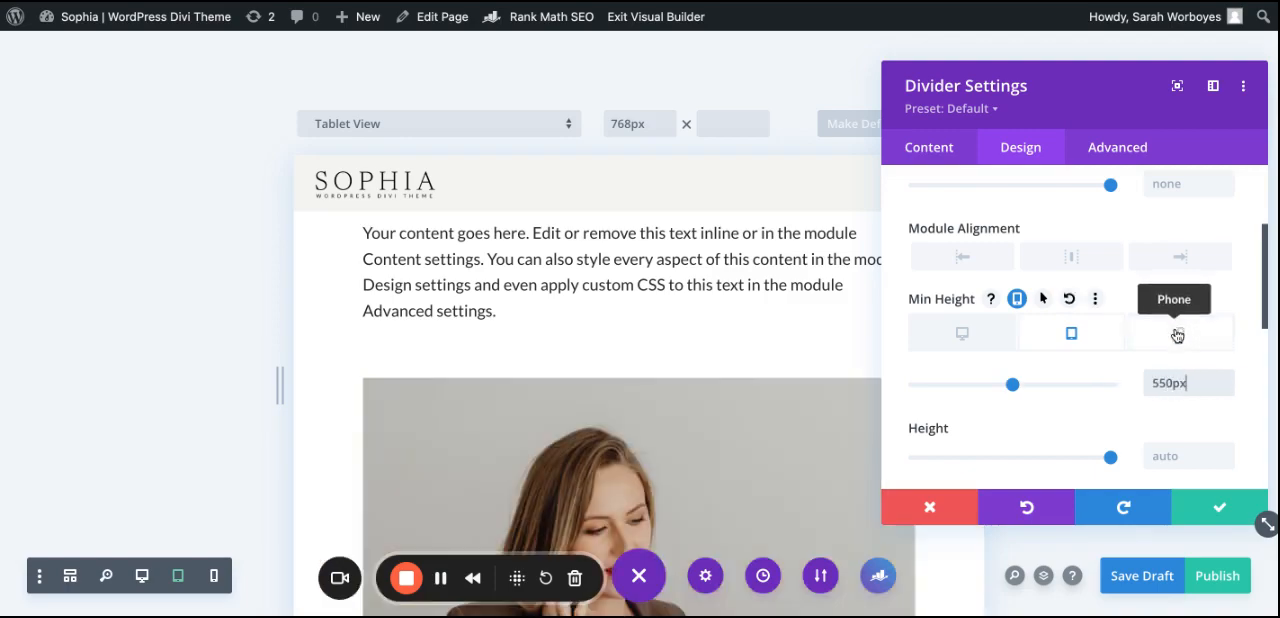
Step: Set the Divider module's Min Height for phones to 300px
{"action": "left_click", "coordinate": [1176, 334]}
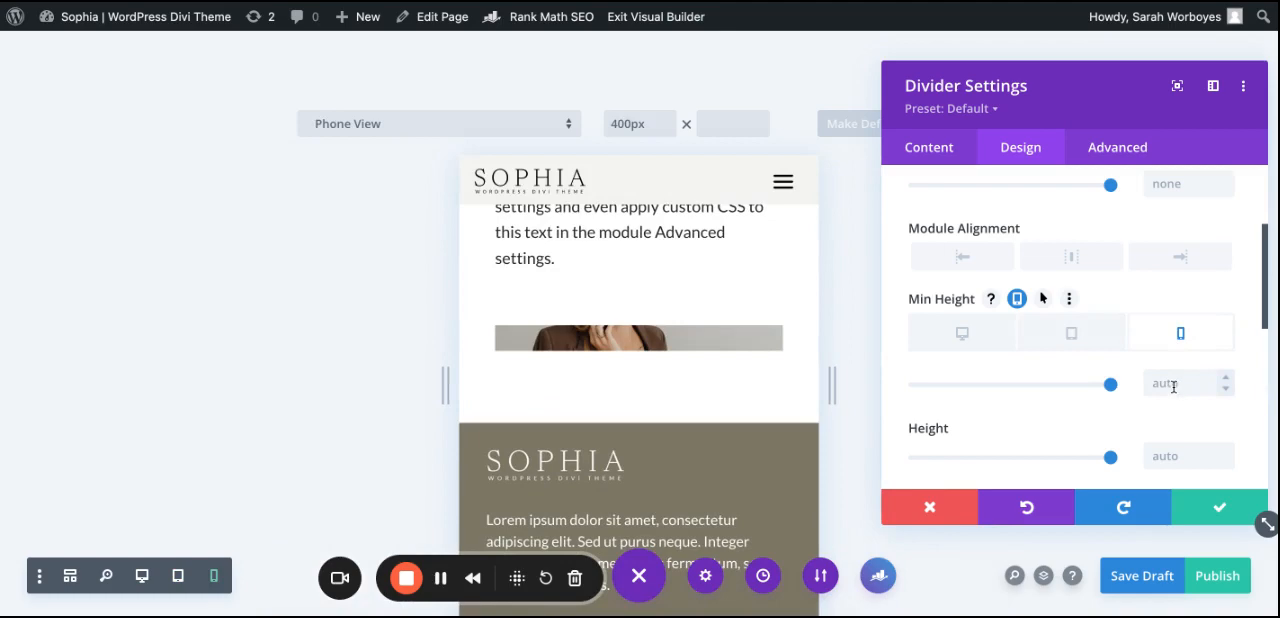
{"action": "left_click", "coordinate": [1161, 384]}
{"action": "type", "text": "300px"}
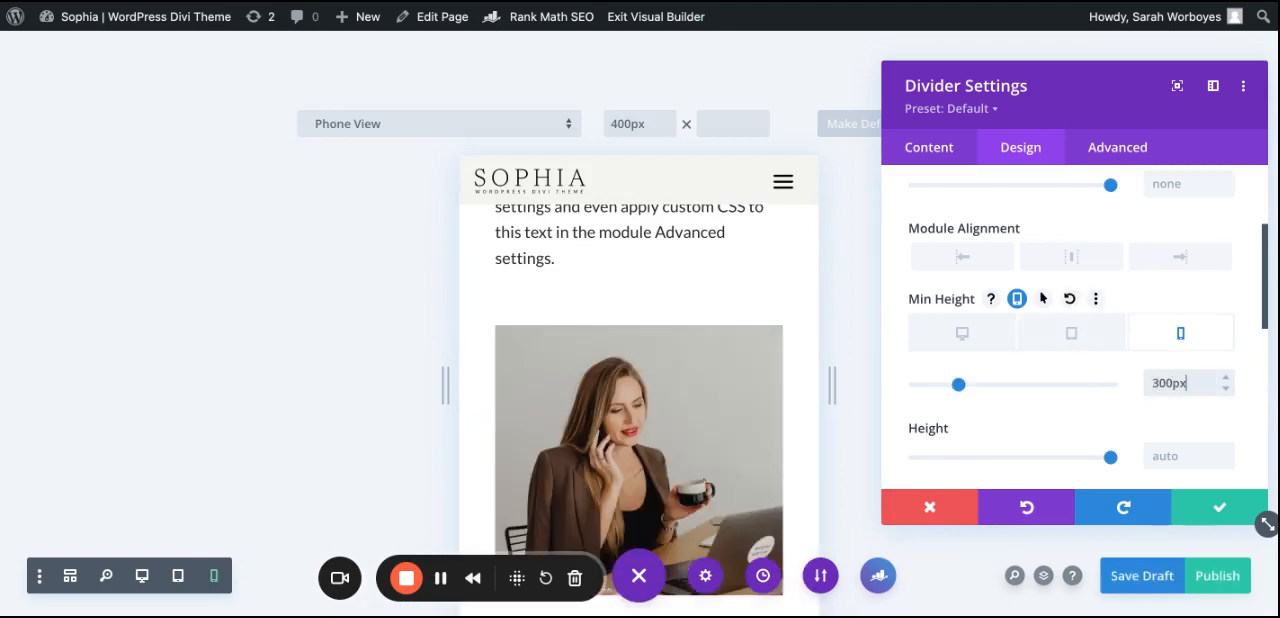
Step: Examine the page outside the Visual Builder, comparing the image column's height with the neighbouring text
{"action": "scroll", "coordinate": [706, 368], "scroll_direction": "down", "scroll_amount": 3}
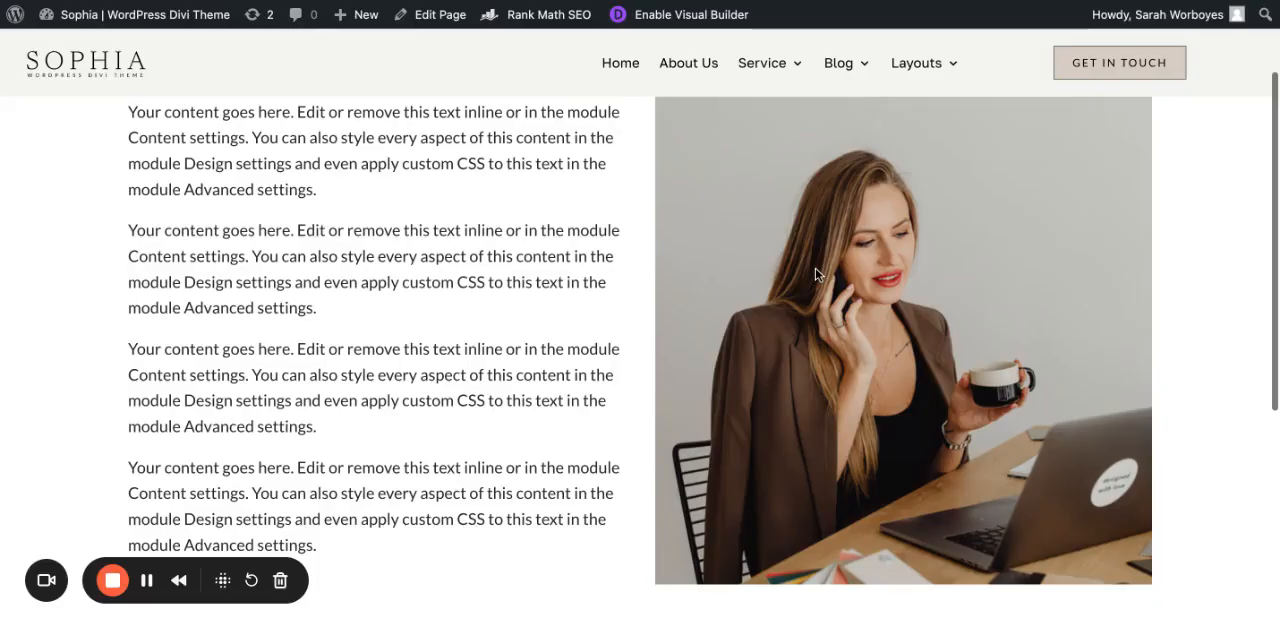
{"action": "scroll", "coordinate": [610, 200], "scroll_direction": "up", "scroll_amount": 1}
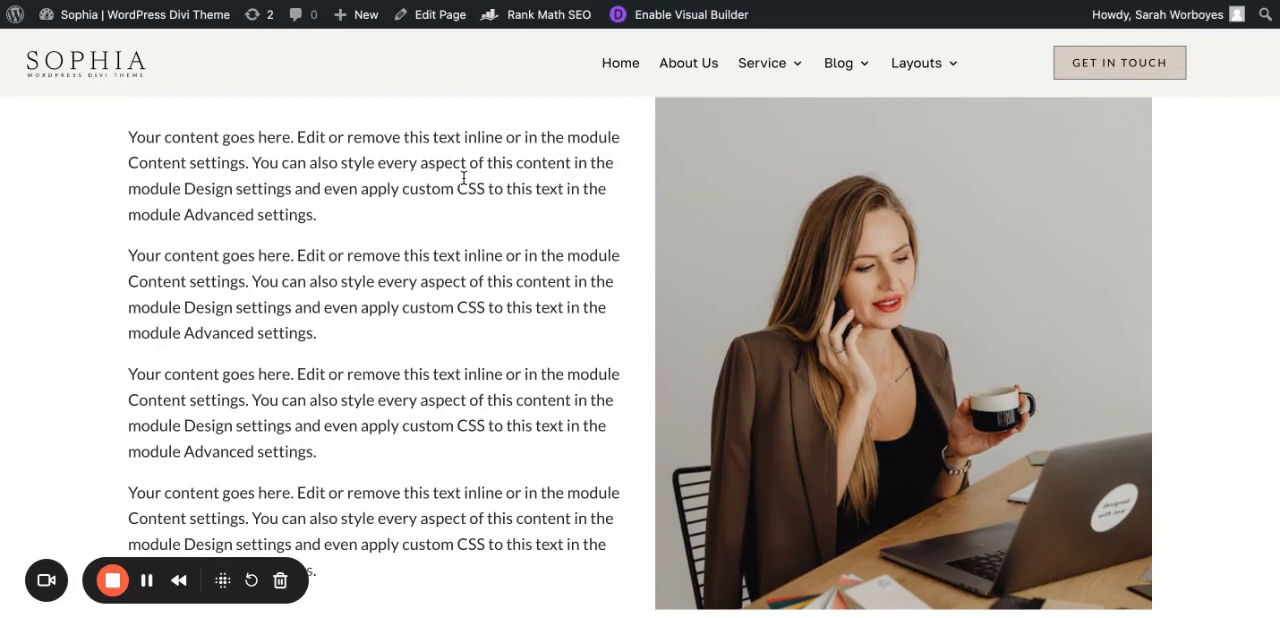
{"action": "scroll", "coordinate": [428, 495], "scroll_direction": "down", "scroll_amount": 1}
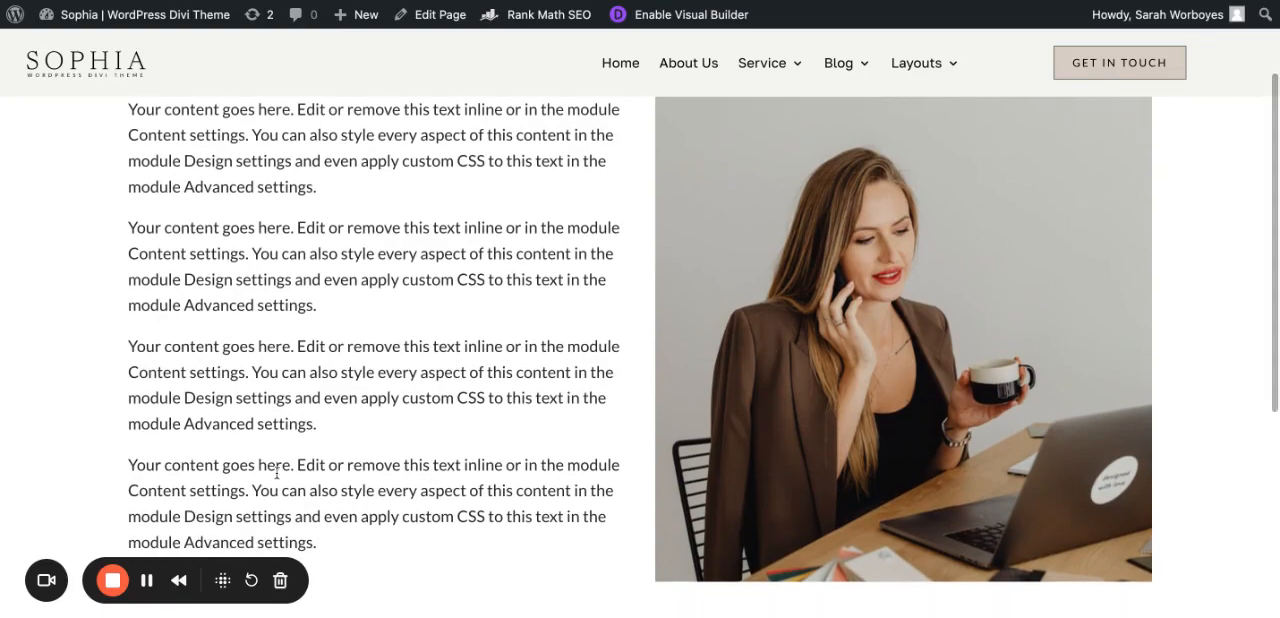
{"action": "scroll", "coordinate": [386, 495], "scroll_direction": "down", "scroll_amount": 3}
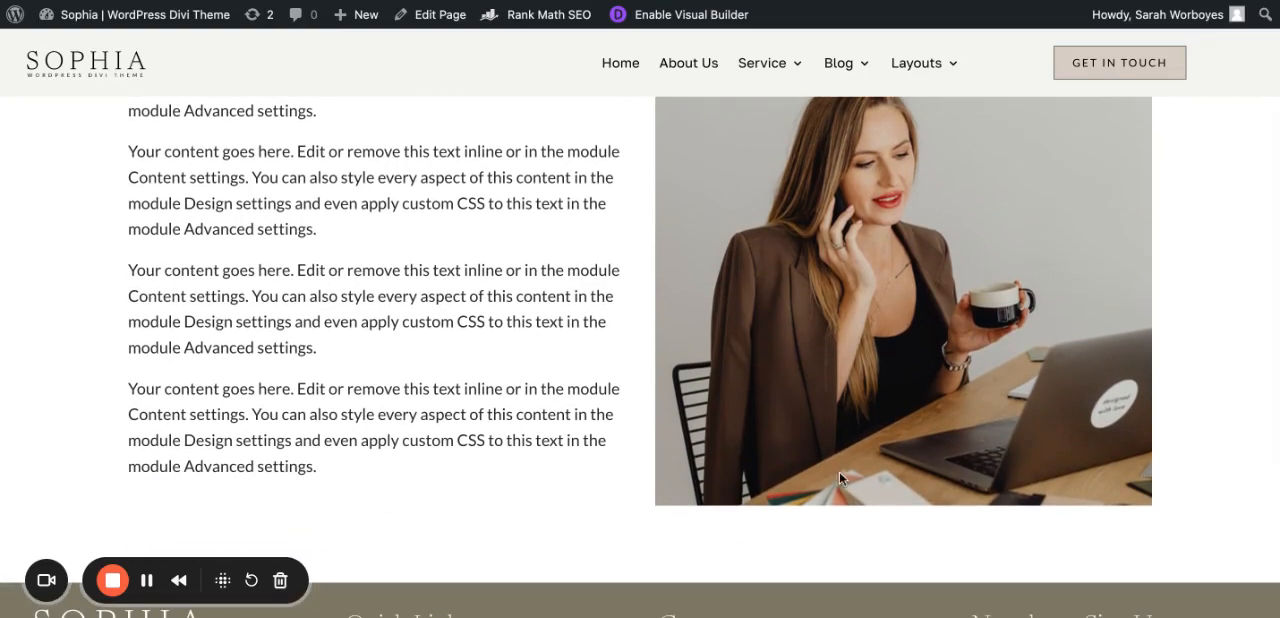
{"action": "scroll", "coordinate": [874, 435], "scroll_direction": "up", "scroll_amount": 2}
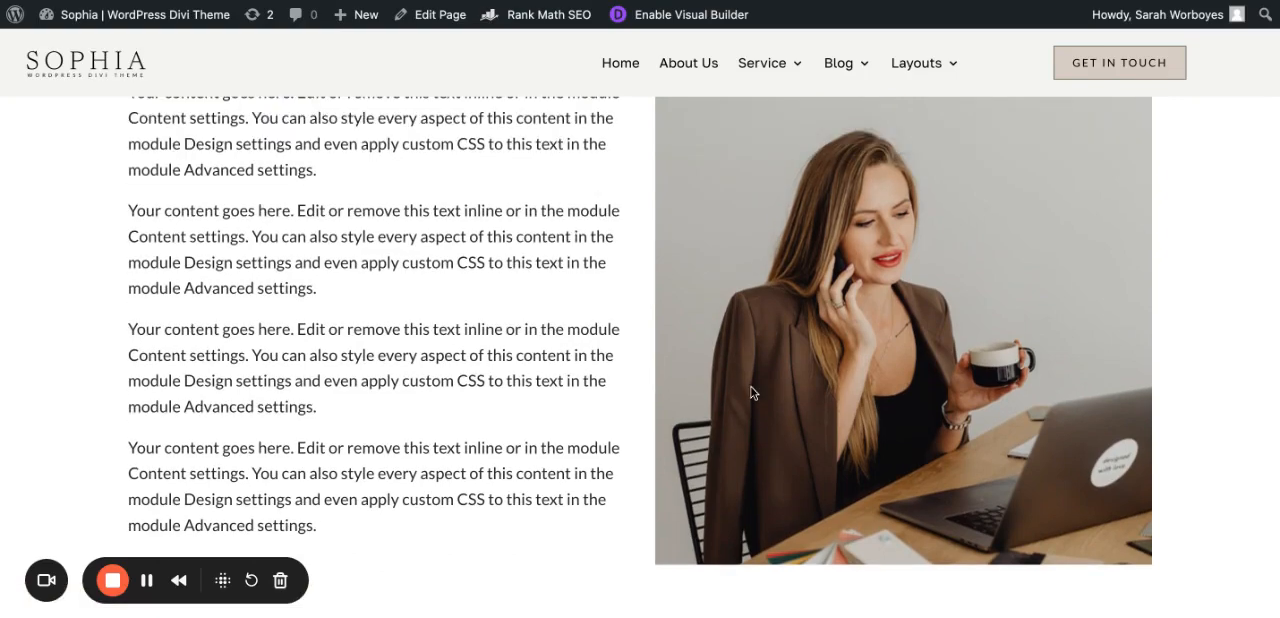